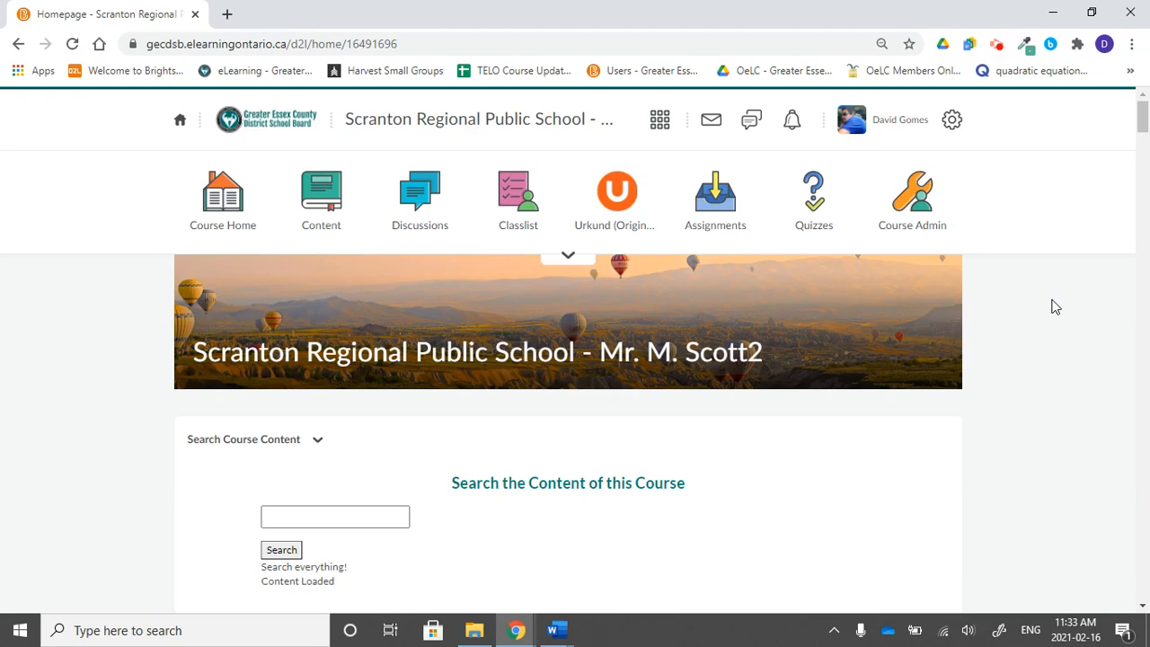
Open the Test announcement on the course homepage for editing.
{"action": "scroll", "coordinate": [1056, 307], "scroll_direction": "down", "scroll_amount": 5}
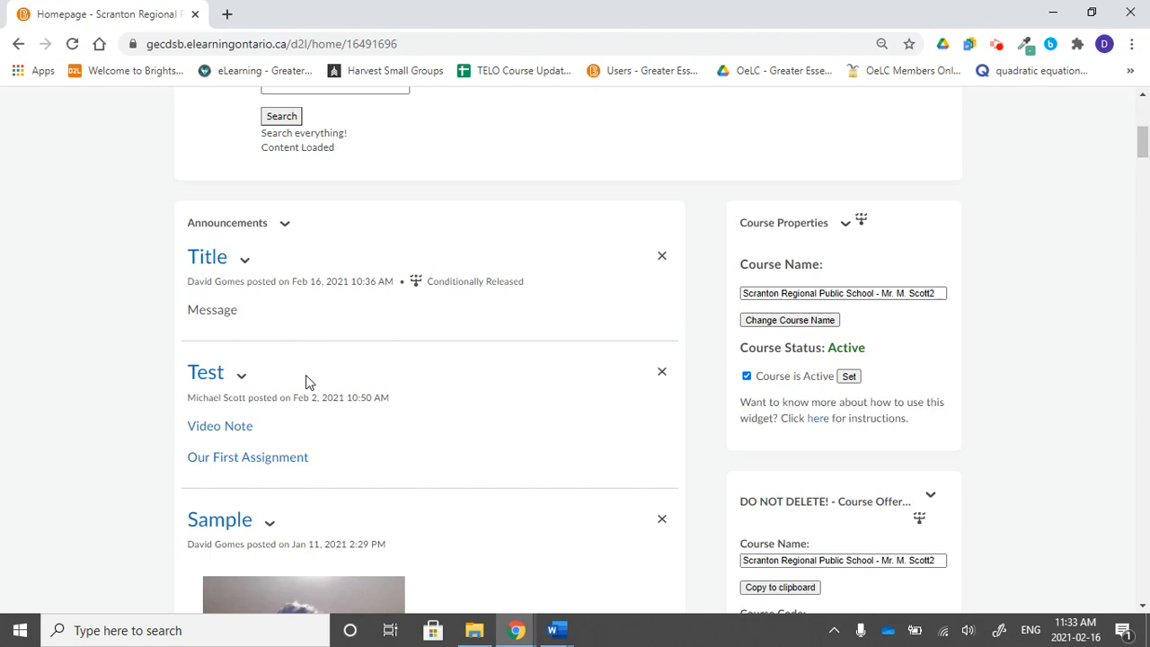
{"action": "left_click", "coordinate": [241, 379]}
{"action": "left_click", "coordinate": [283, 462]}
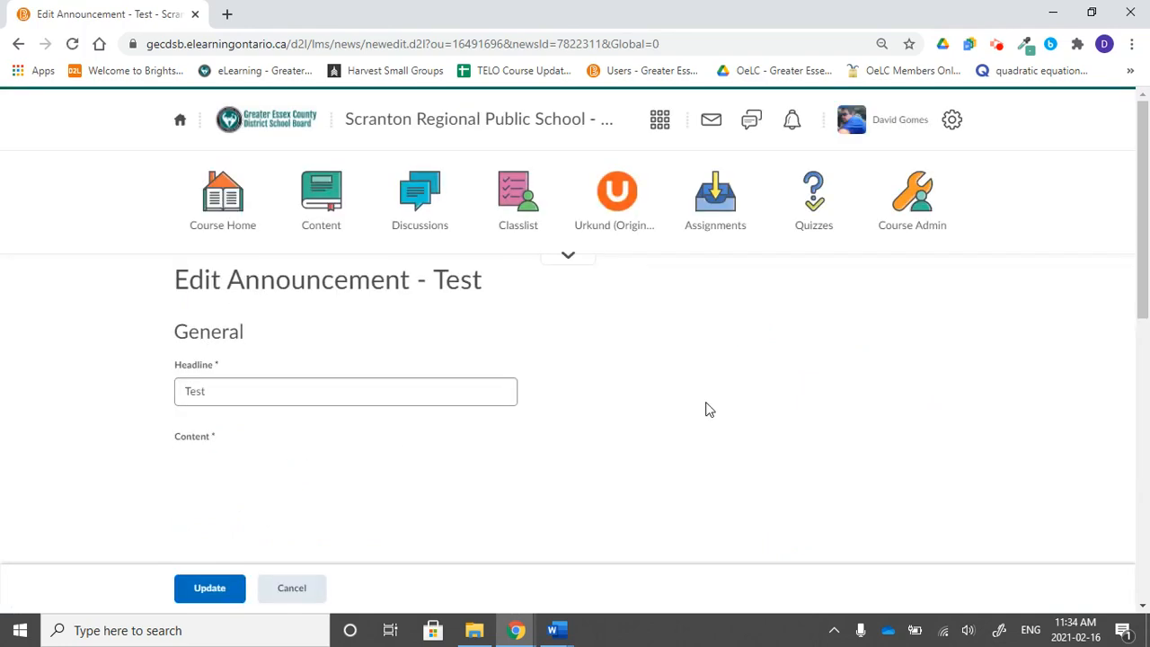
Start creating and attaching a new release condition to the announcement, choosing Section Enrolment as the condition type.
{"action": "scroll", "coordinate": [706, 410], "scroll_direction": "down", "scroll_amount": 8}
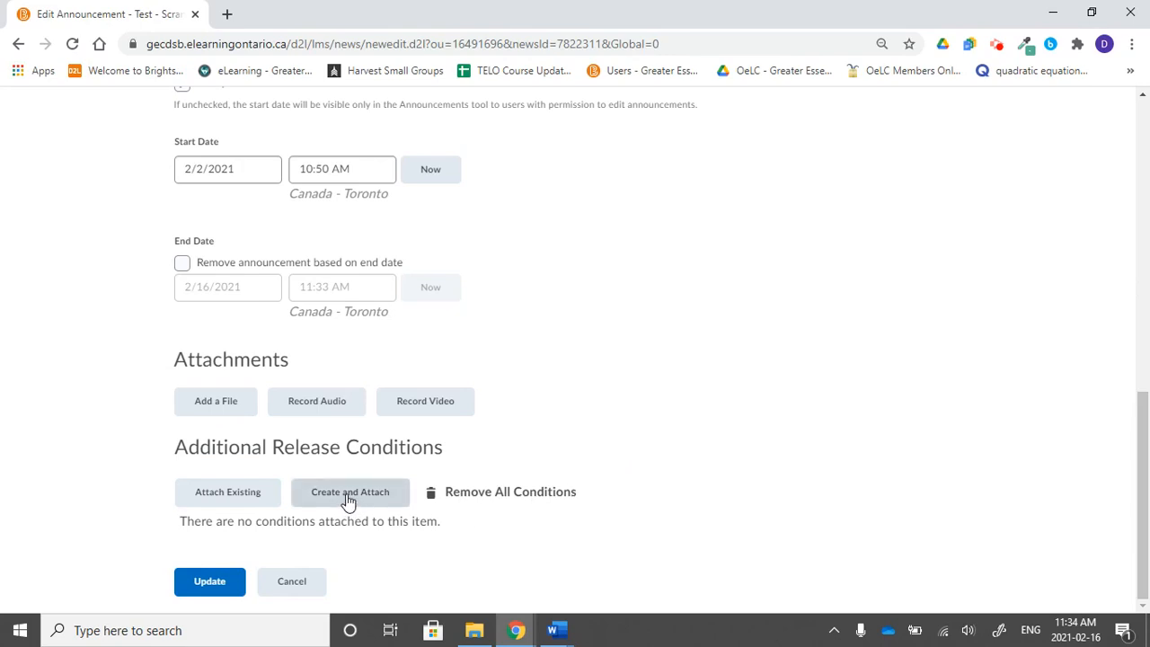
{"action": "left_click", "coordinate": [351, 503]}
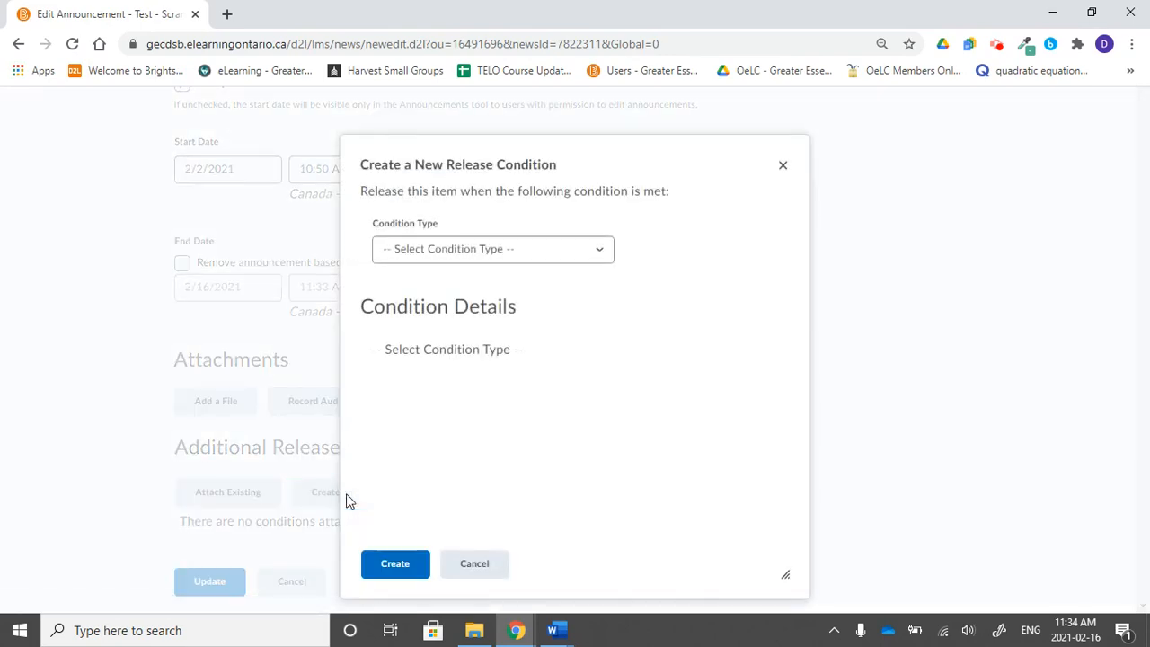
{"action": "left_click", "coordinate": [599, 260]}
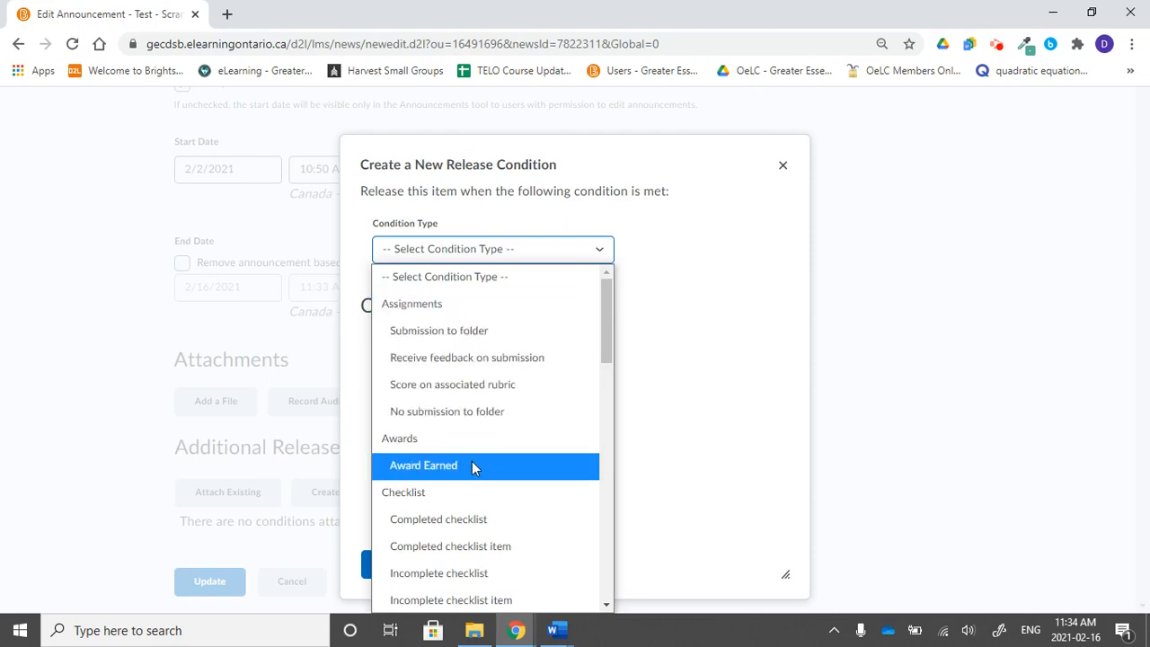
{"action": "scroll", "coordinate": [474, 467], "scroll_direction": "down", "scroll_amount": 3}
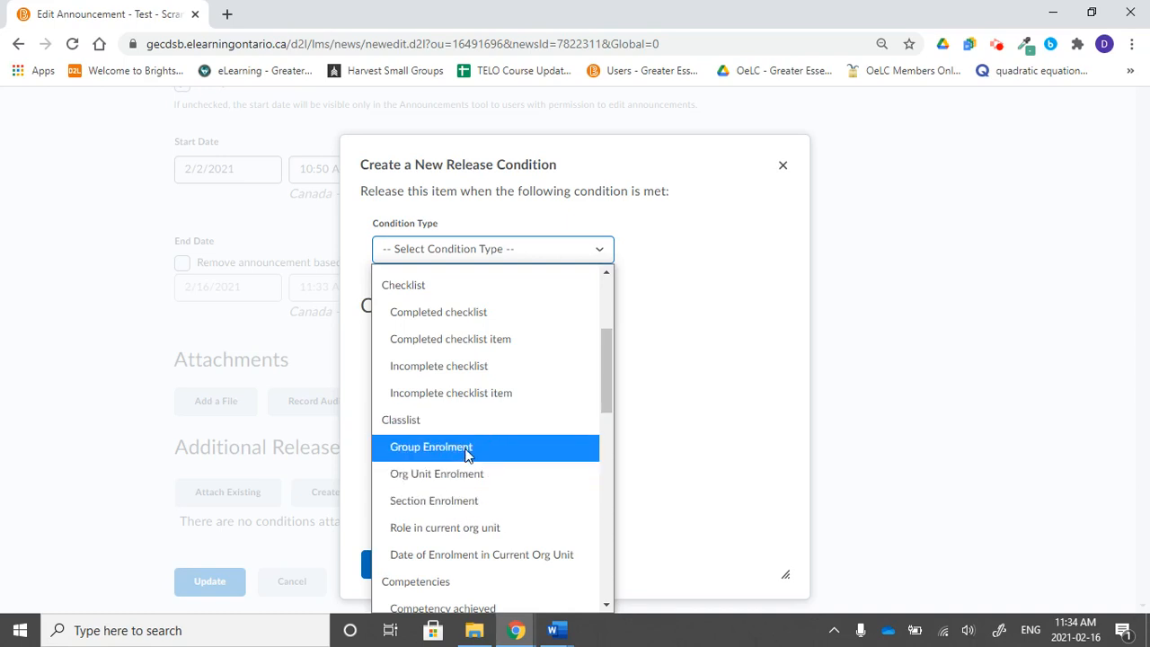
{"action": "scroll", "coordinate": [468, 454], "scroll_direction": "down", "scroll_amount": 5}
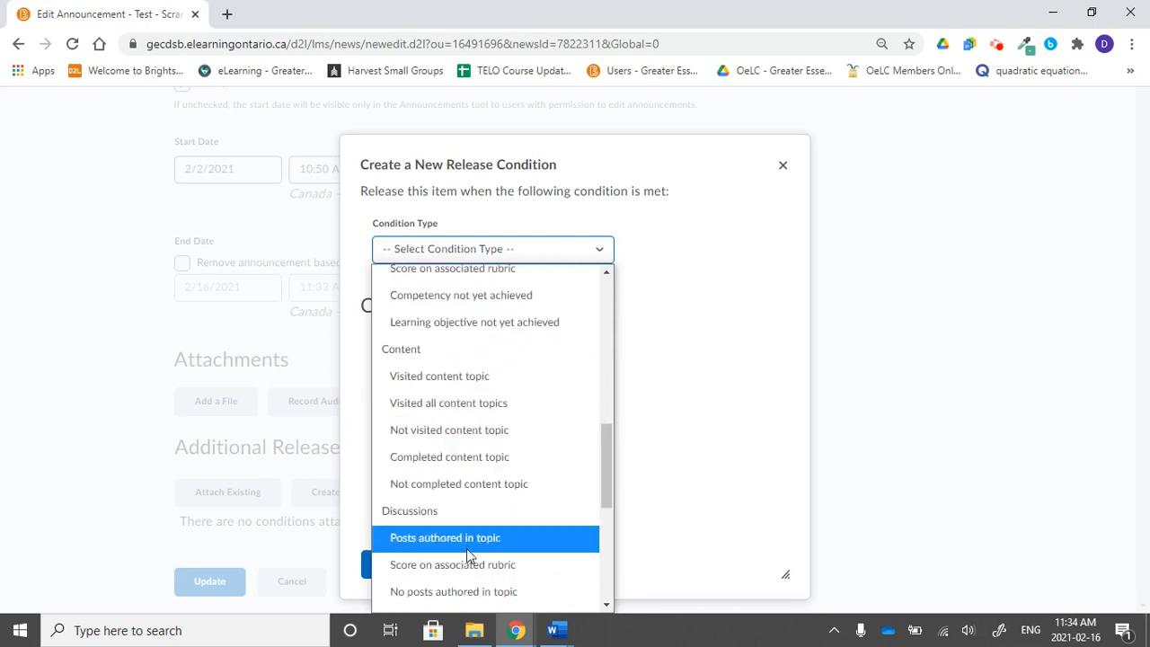
{"action": "scroll", "coordinate": [467, 556], "scroll_direction": "down", "scroll_amount": 5}
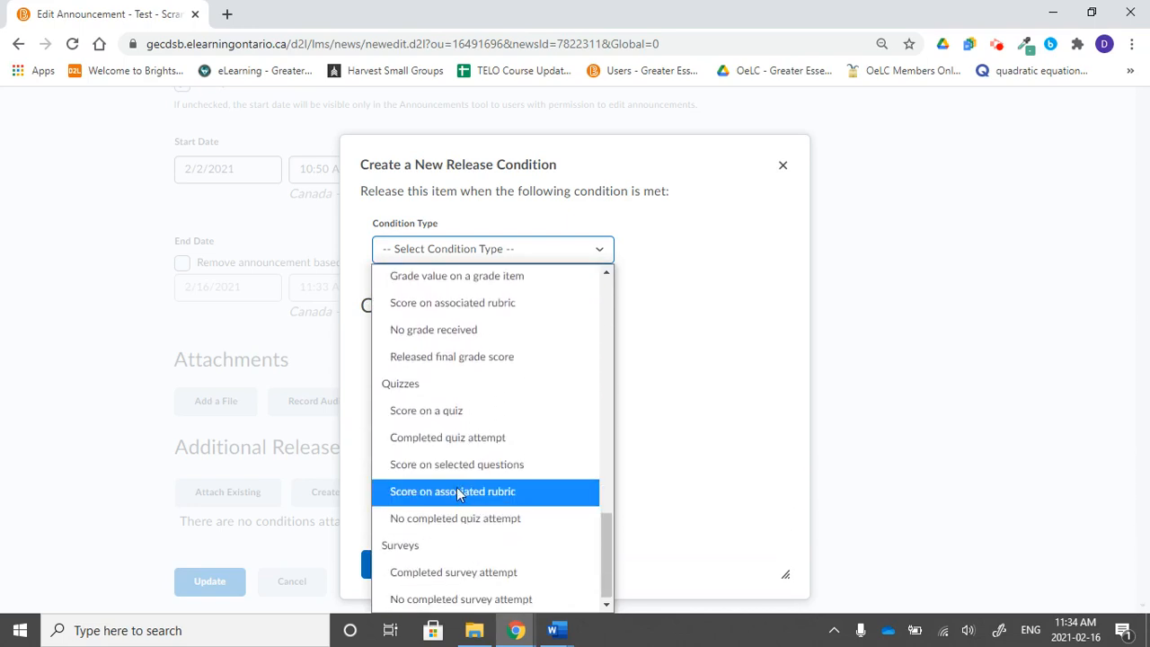
{"action": "scroll", "coordinate": [466, 408], "scroll_direction": "up", "scroll_amount": 5}
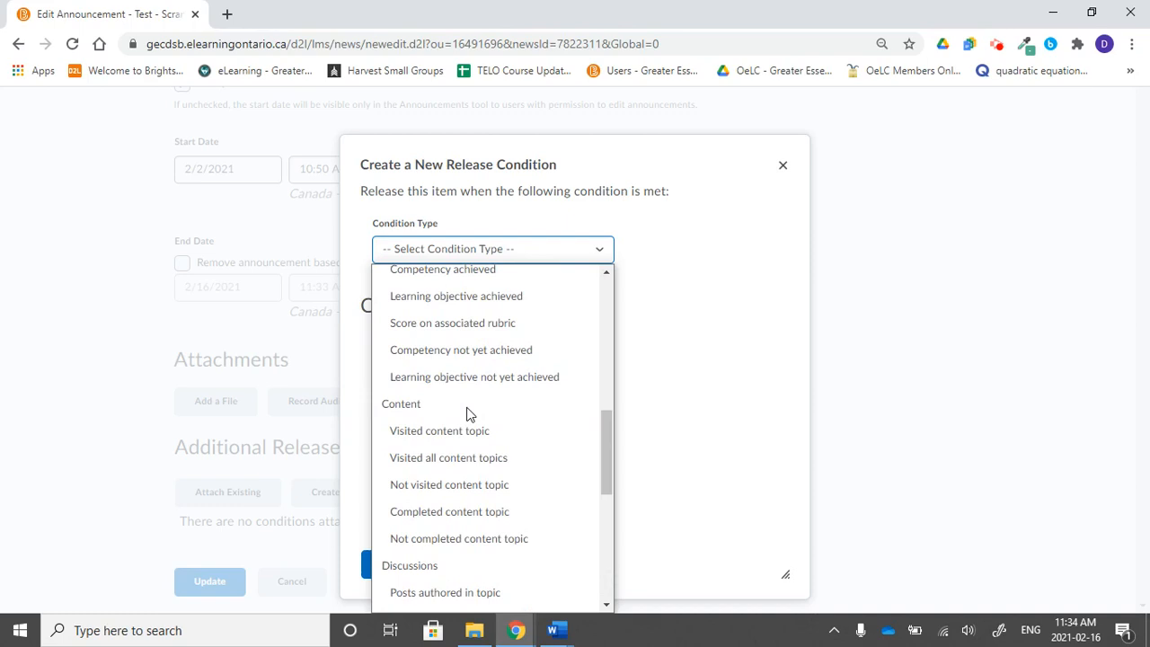
{"action": "scroll", "coordinate": [467, 413], "scroll_direction": "up", "scroll_amount": 5}
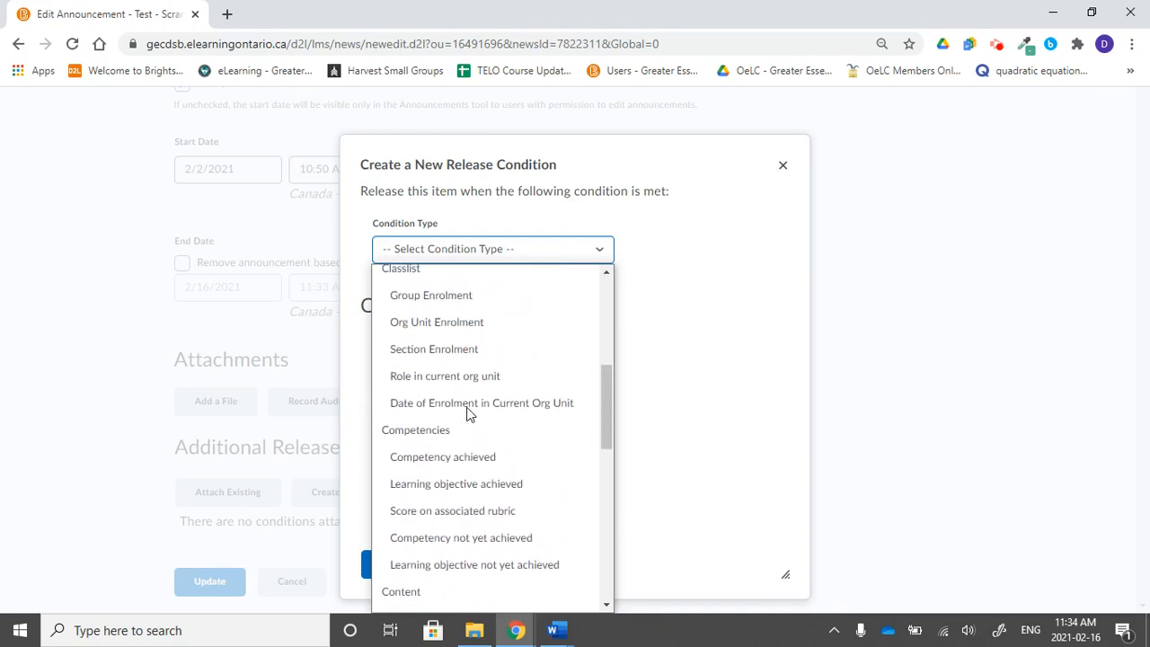
{"action": "scroll", "coordinate": [466, 412], "scroll_direction": "up", "scroll_amount": 1}
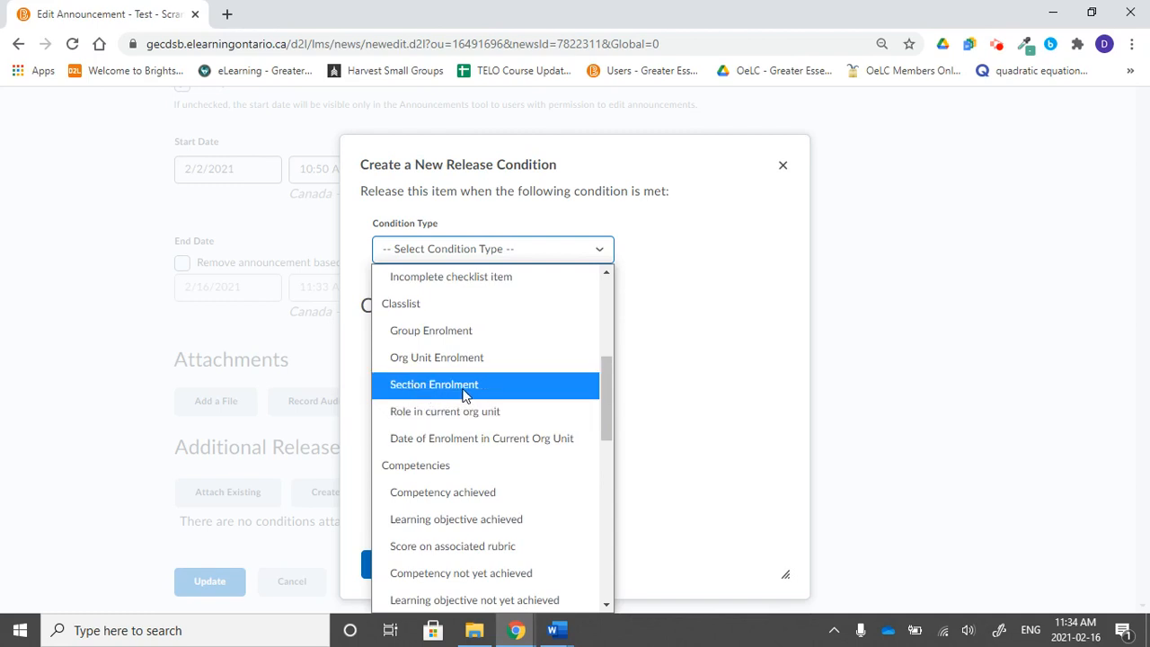
{"action": "left_click", "coordinate": [466, 395]}
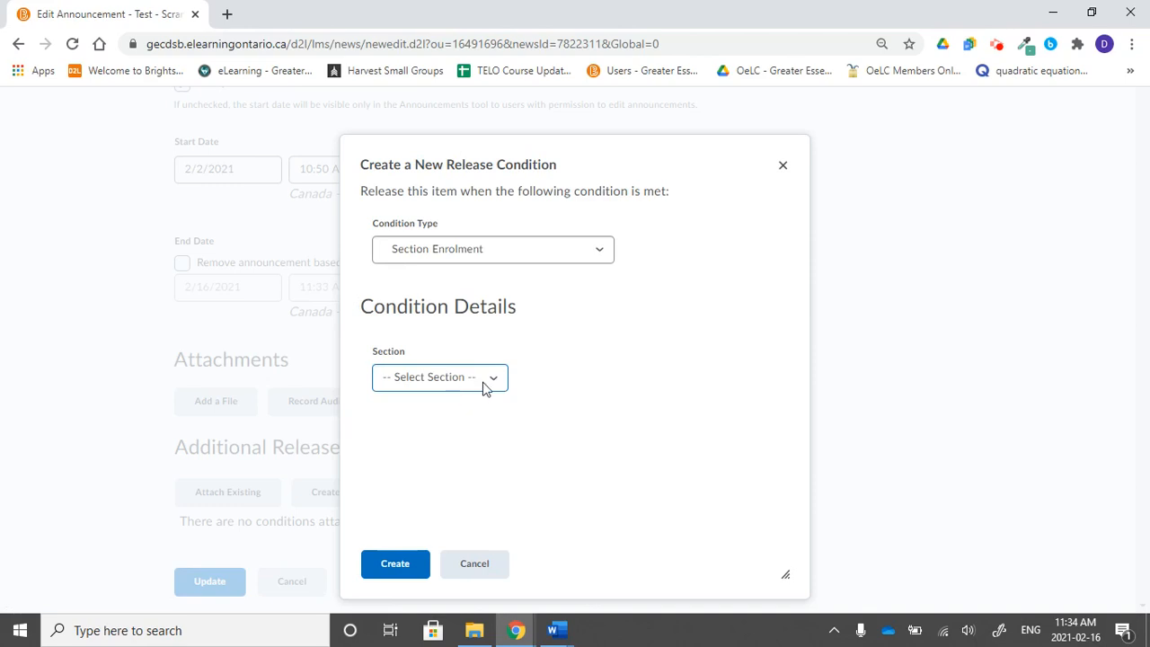
Set the condition's section to Period 2 and create the condition.
{"action": "left_click", "coordinate": [483, 382]}
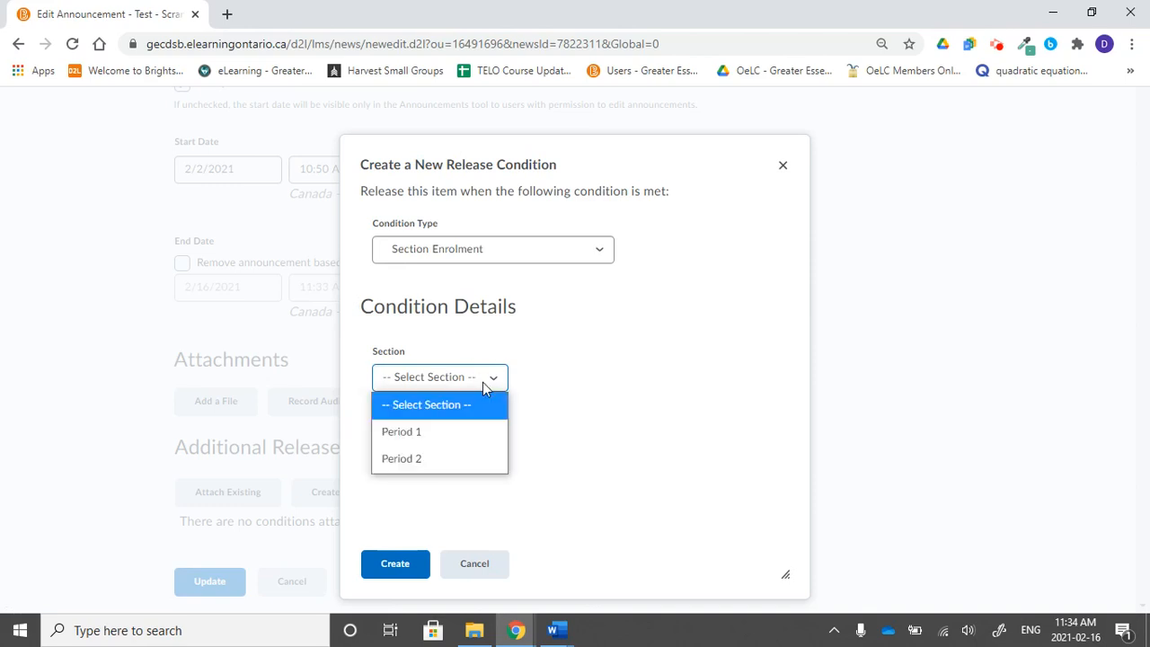
{"action": "left_click", "coordinate": [458, 458]}
{"action": "left_click", "coordinate": [386, 564]}
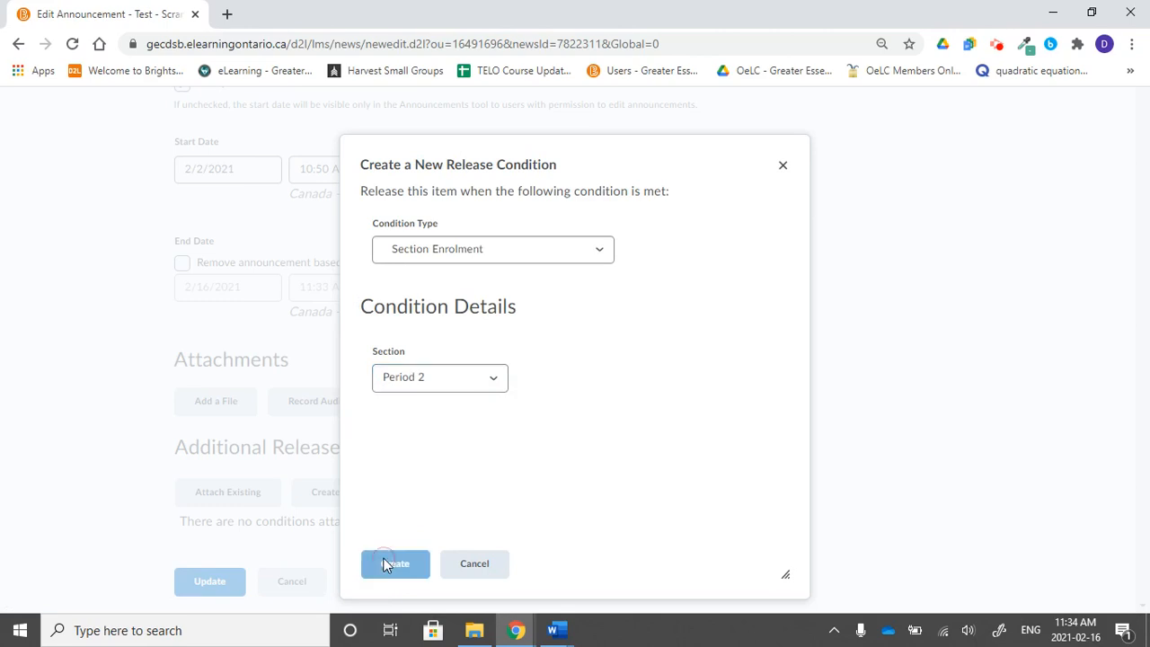
Add a Submission to folder release condition for U1A2 Assignment, then update the announcement.
{"action": "scroll", "coordinate": [514, 516], "scroll_direction": "down", "scroll_amount": 1}
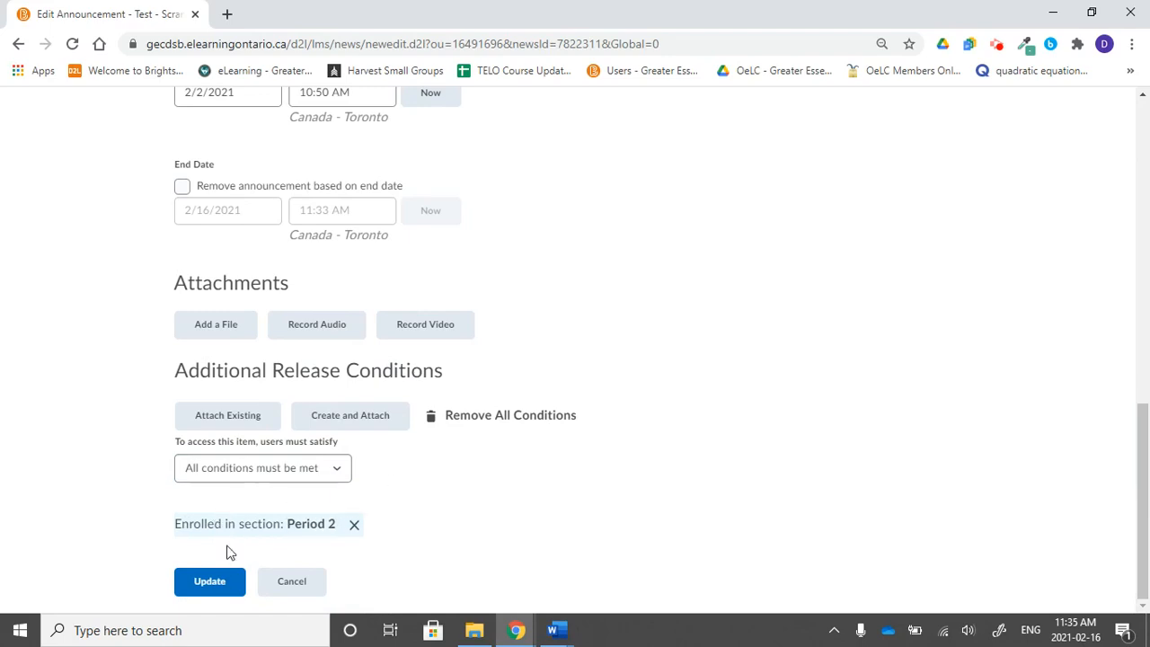
{"action": "left_click", "coordinate": [380, 420]}
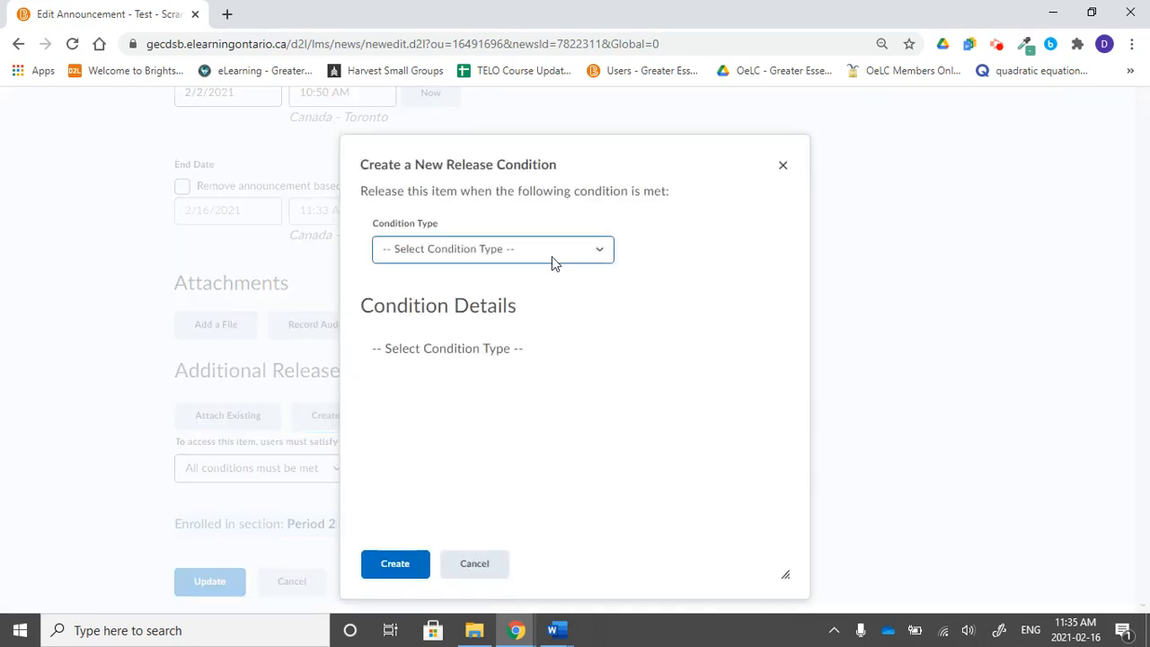
{"action": "left_click", "coordinate": [552, 256]}
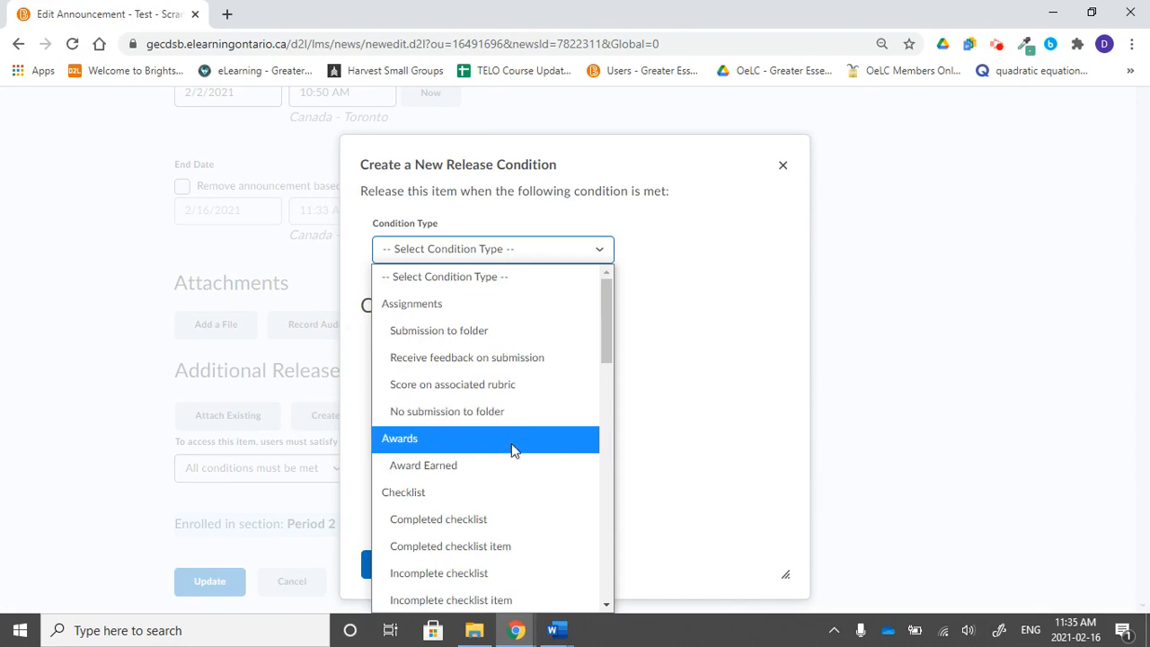
{"action": "left_click", "coordinate": [542, 343]}
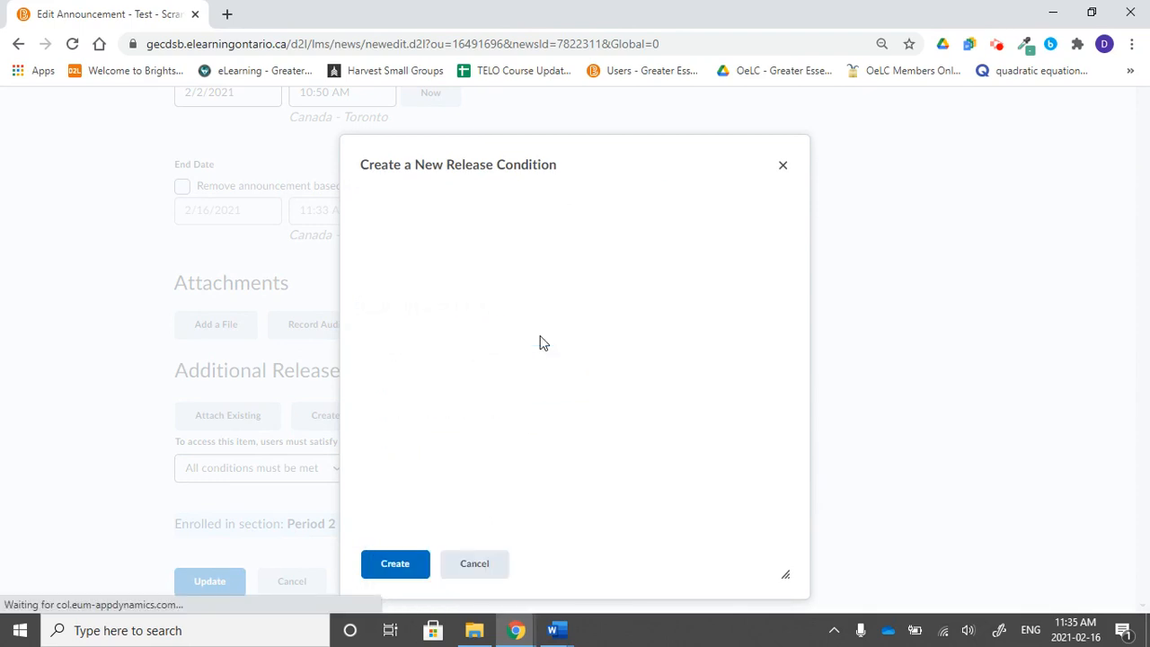
{"action": "left_click", "coordinate": [480, 379]}
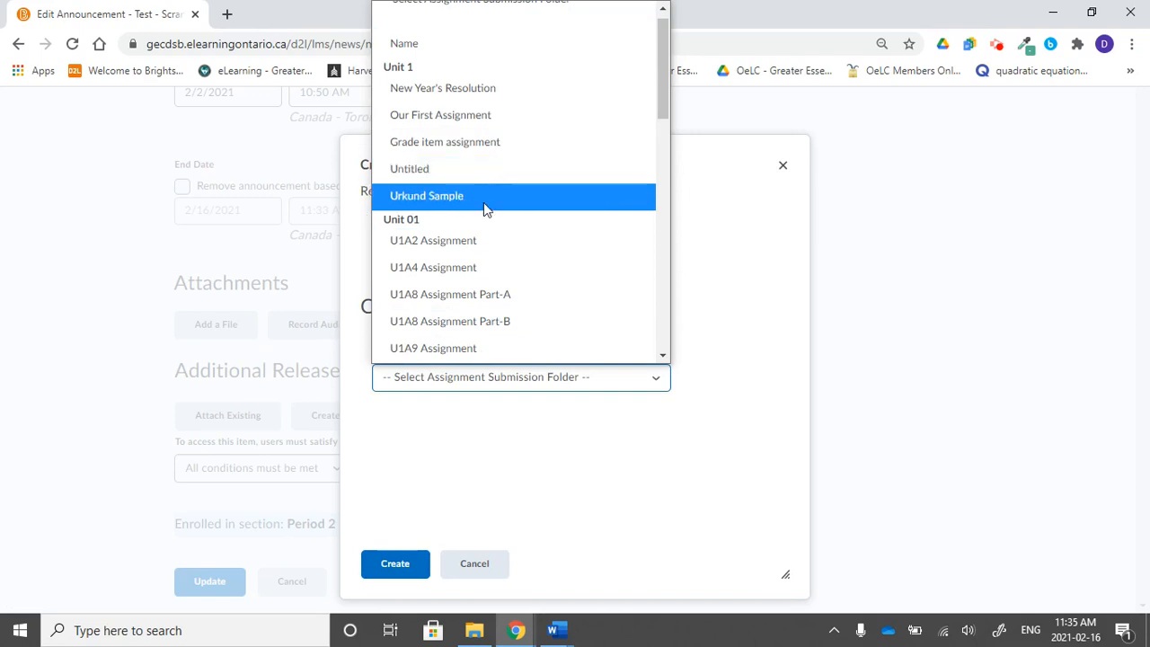
{"action": "left_click", "coordinate": [476, 242]}
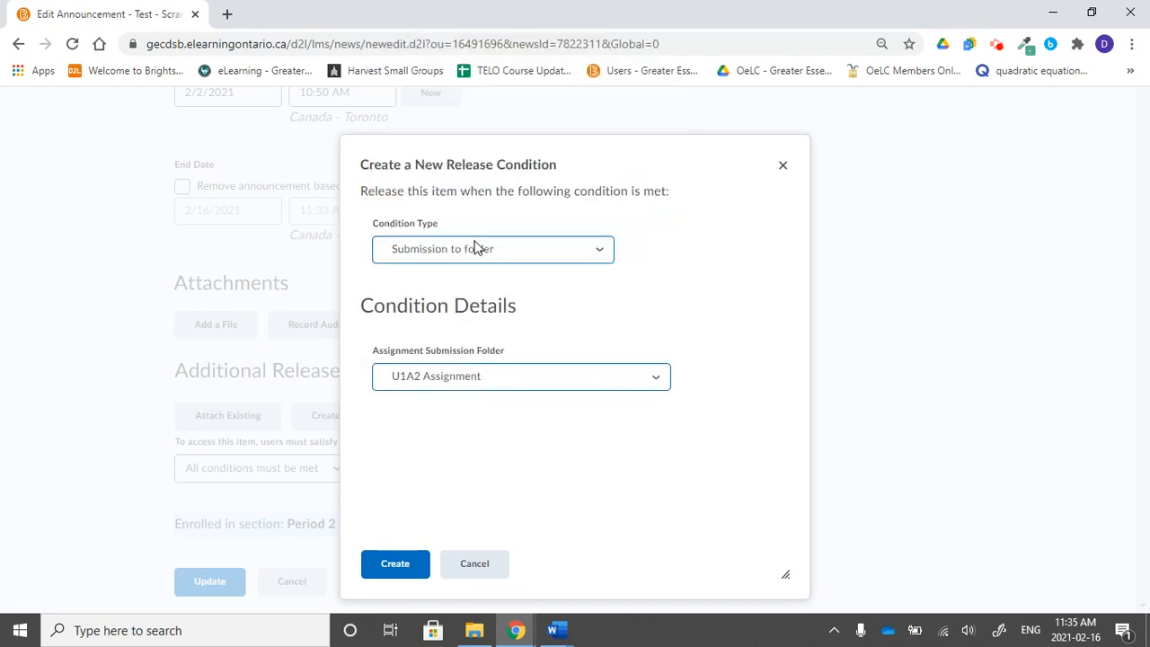
{"action": "left_click", "coordinate": [392, 562]}
{"action": "scroll", "coordinate": [537, 494], "scroll_direction": "down", "scroll_amount": 1}
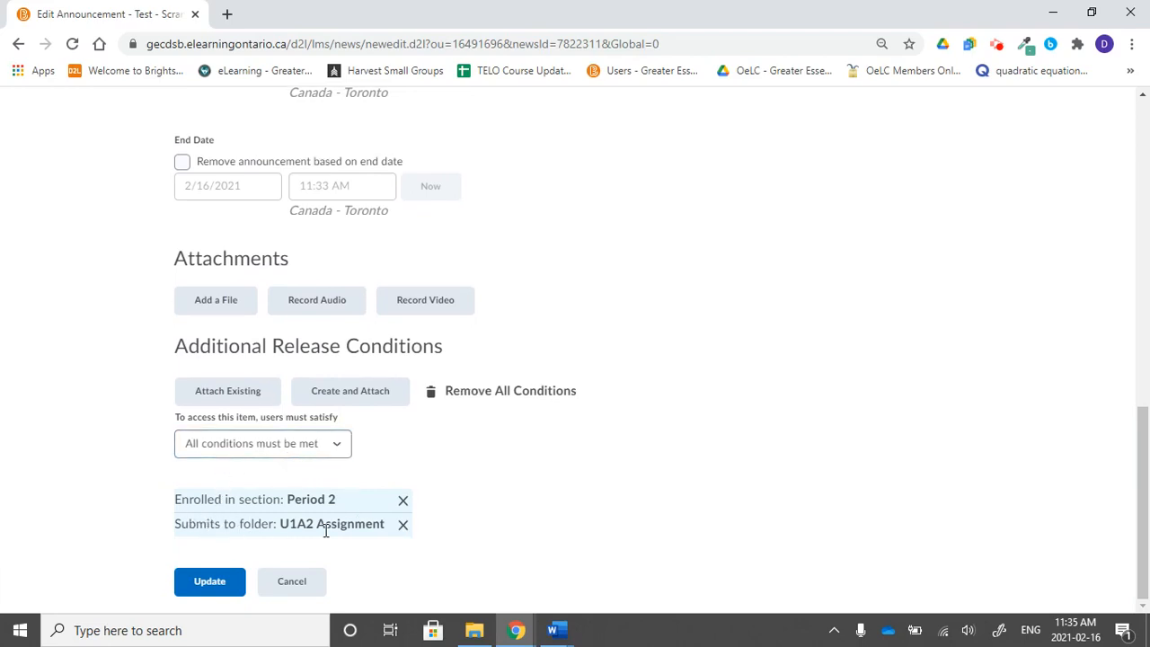
{"action": "left_click", "coordinate": [202, 595]}
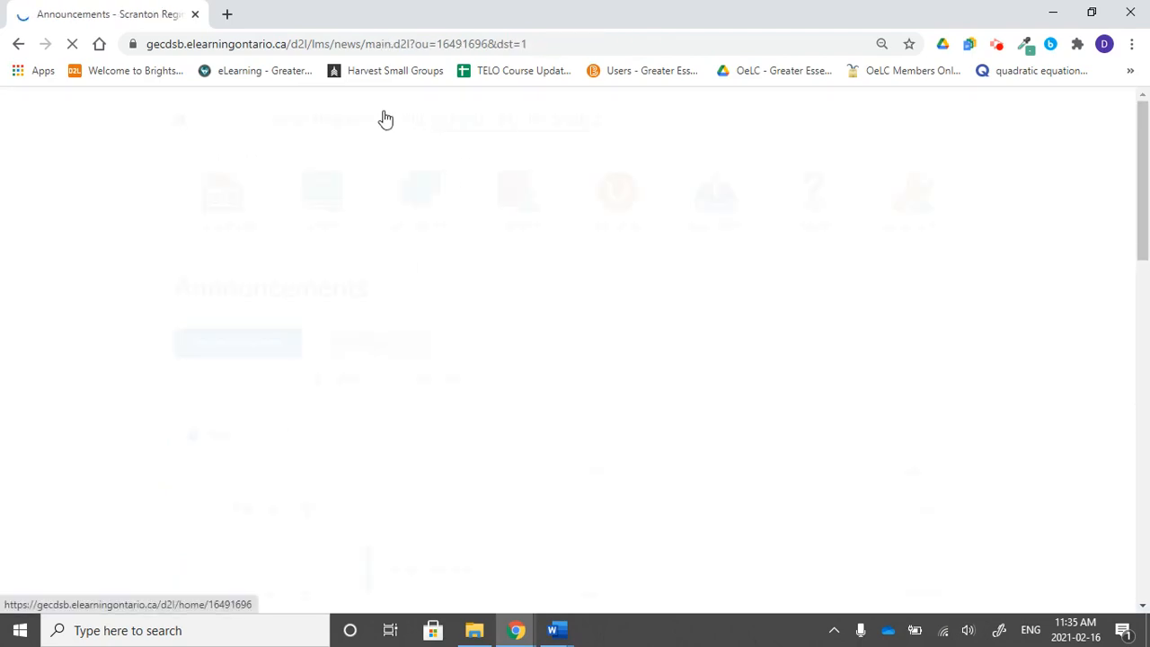
Return to the course homepage and review the Test announcement.
{"action": "left_click", "coordinate": [406, 122]}
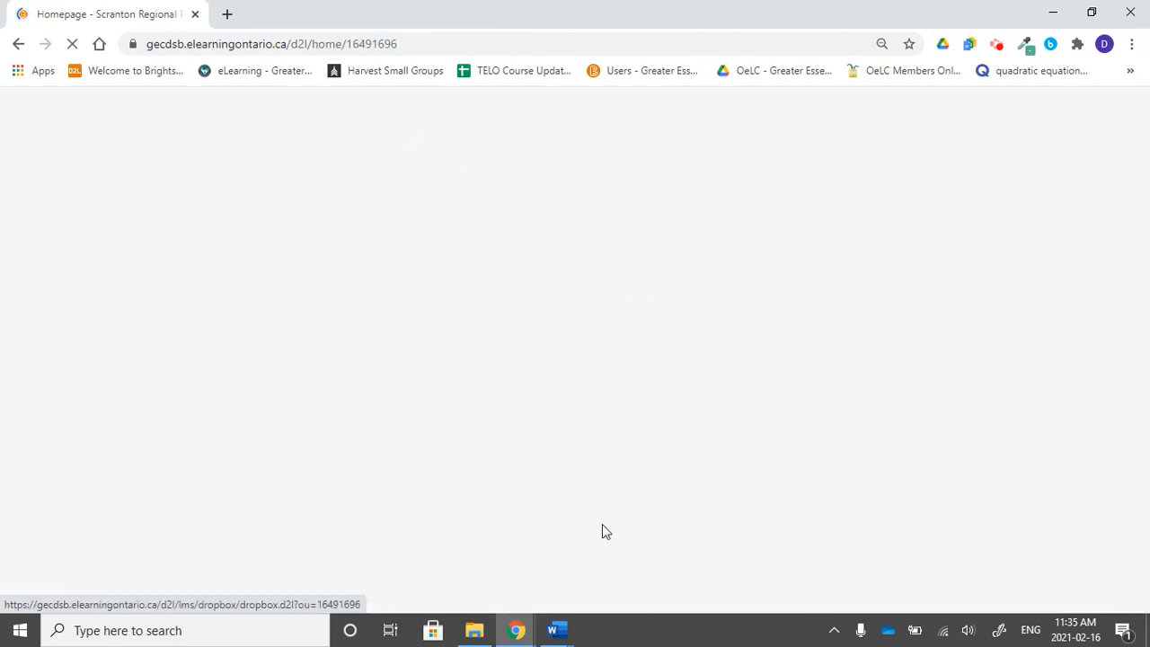
{"action": "scroll", "coordinate": [585, 466], "scroll_direction": "down", "scroll_amount": 6}
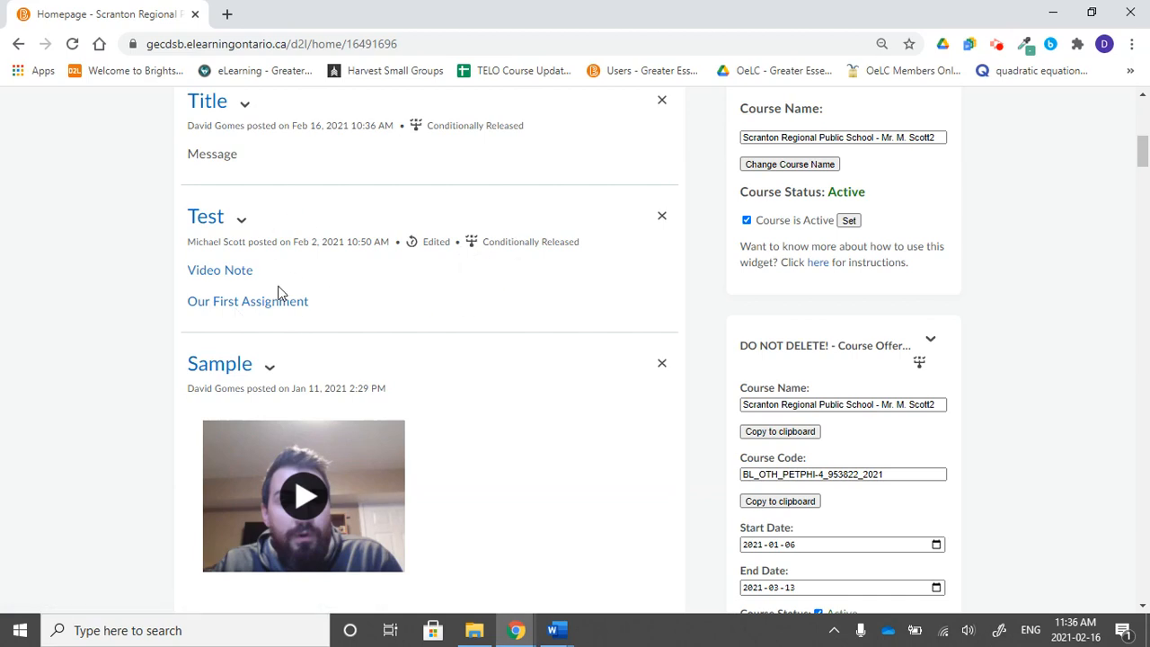
{"action": "scroll", "coordinate": [278, 292], "scroll_direction": "up", "scroll_amount": 6}
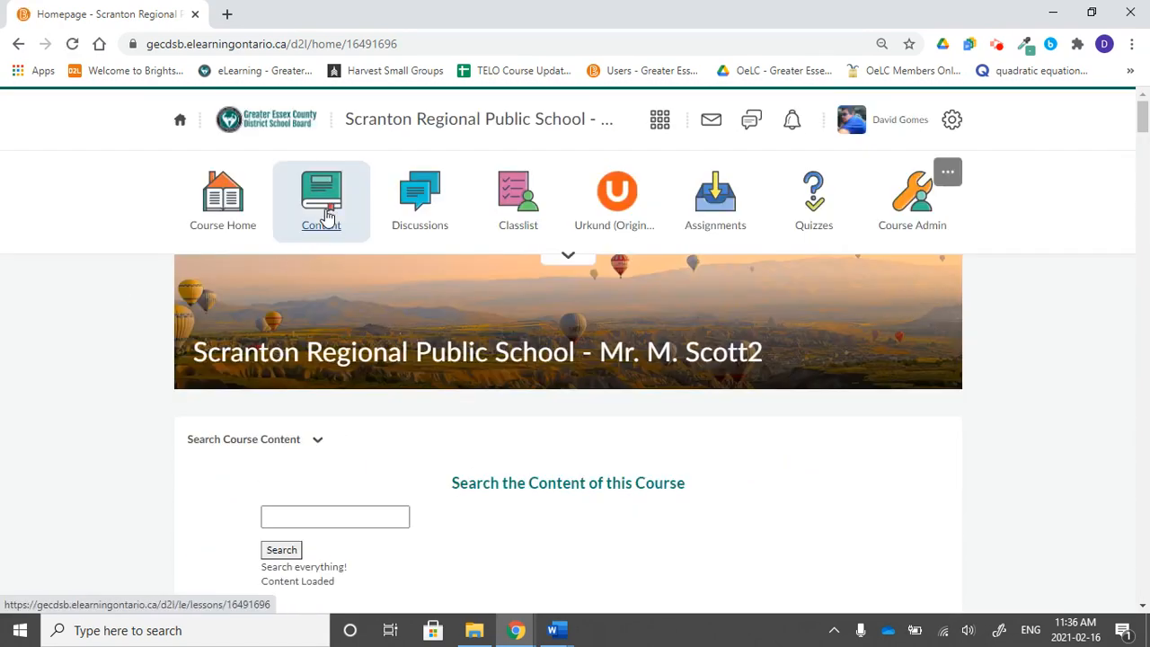
Open the Content area and view the release conditions of the Demo Module.
{"action": "left_click", "coordinate": [328, 217]}
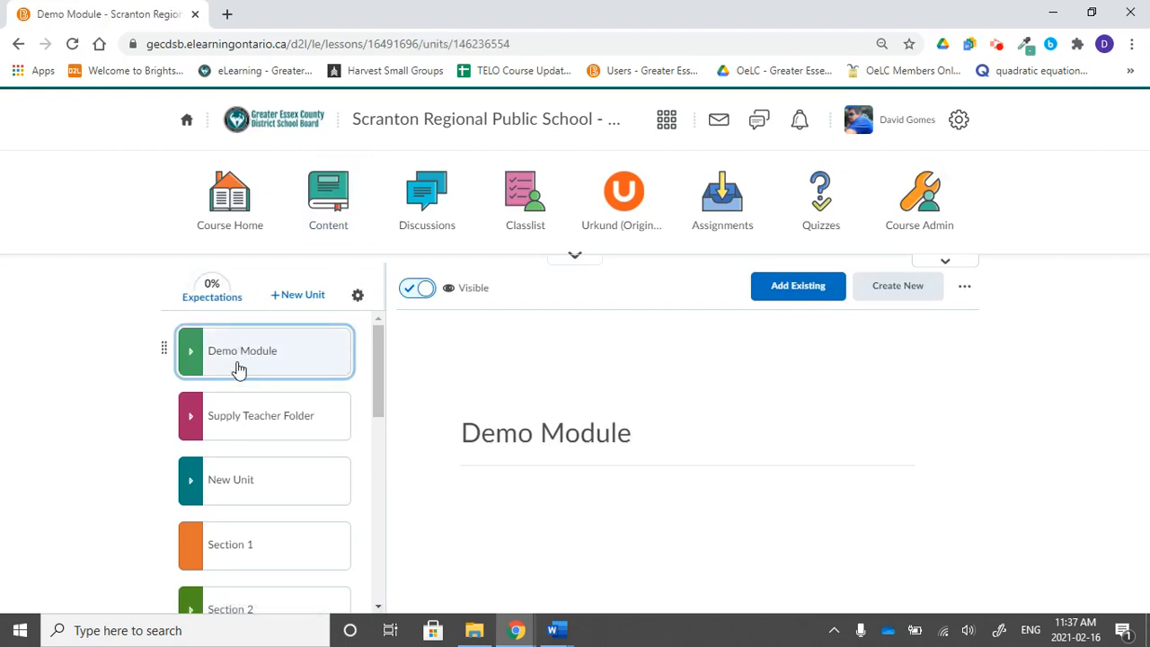
{"action": "scroll", "coordinate": [278, 537], "scroll_direction": "down", "scroll_amount": 2}
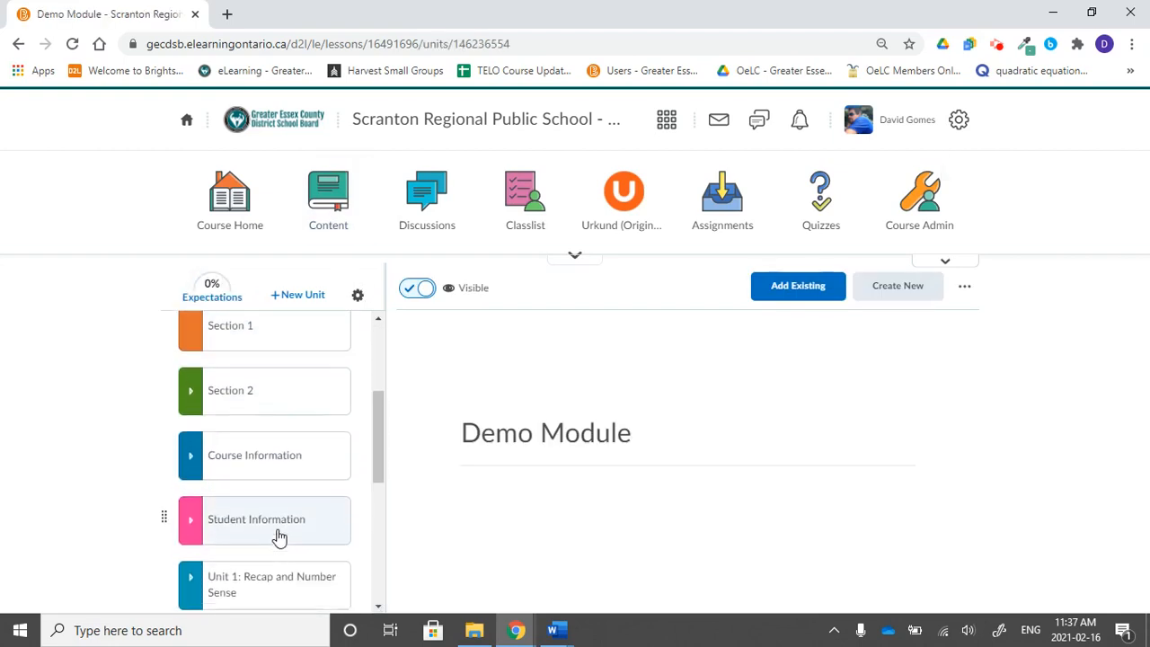
{"action": "scroll", "coordinate": [279, 536], "scroll_direction": "up", "scroll_amount": 1}
{"action": "scroll", "coordinate": [275, 536], "scroll_direction": "up", "scroll_amount": 3}
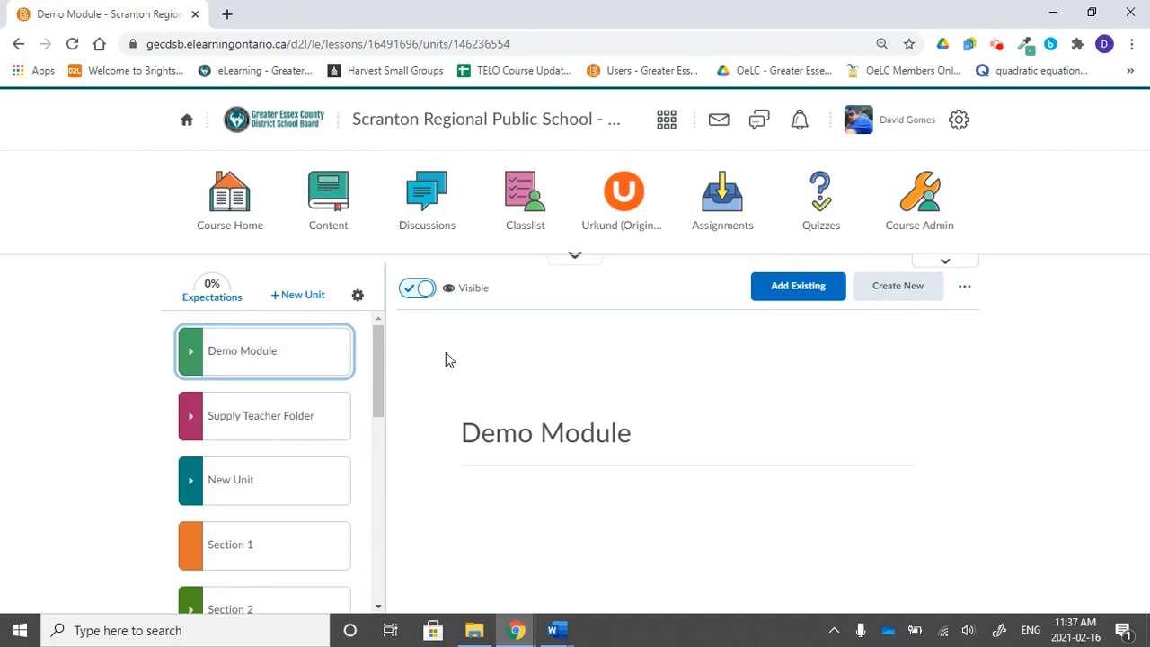
{"action": "left_click", "coordinate": [965, 288]}
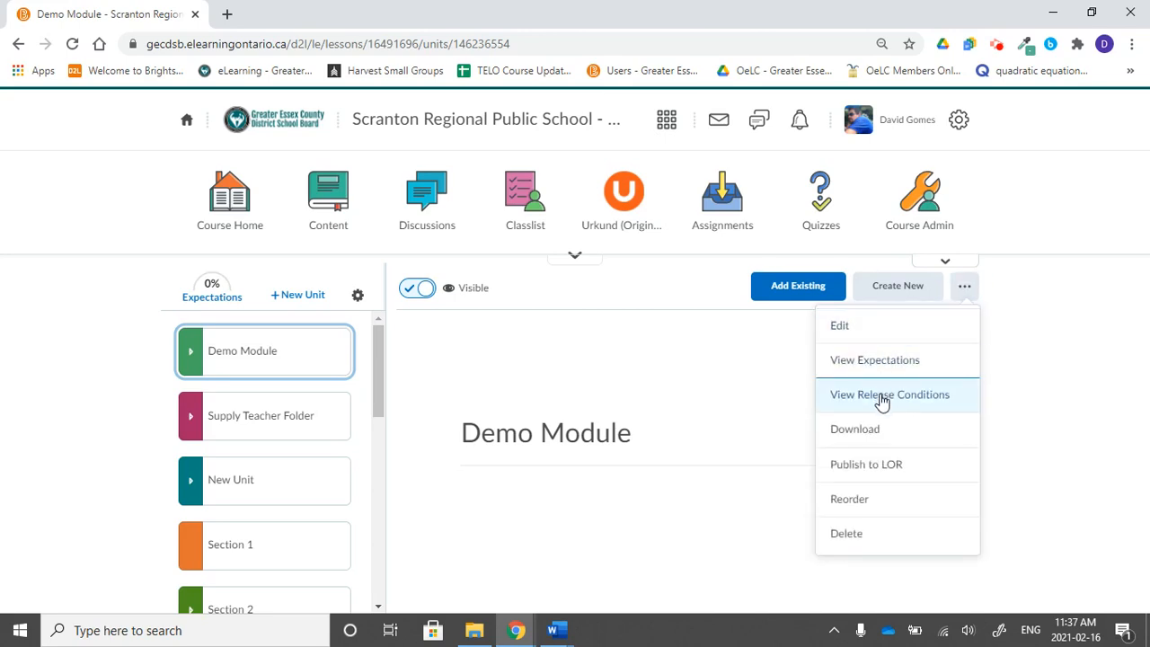
{"action": "left_click", "coordinate": [942, 406]}
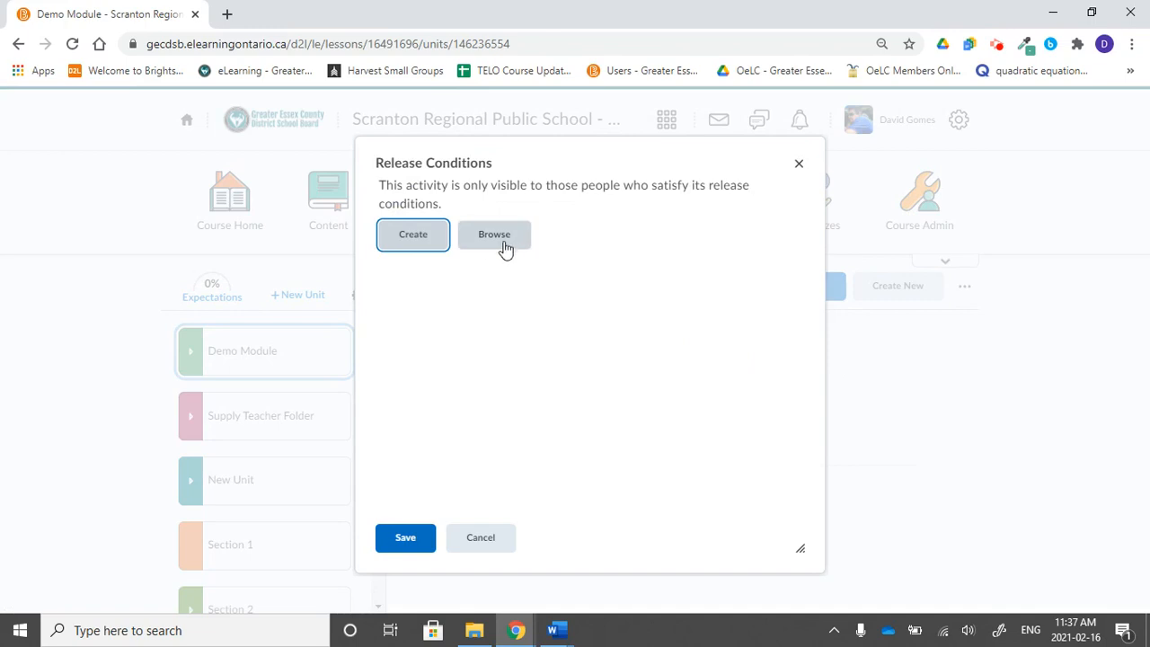
{"action": "left_click", "coordinate": [400, 241]}
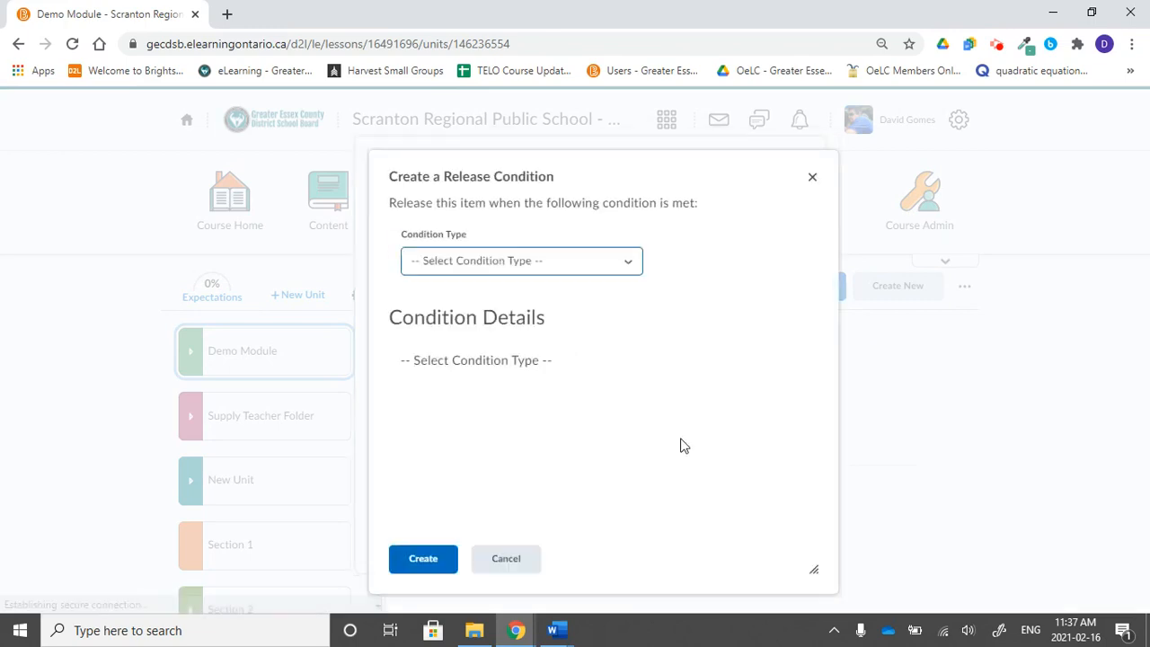
{"action": "left_click", "coordinate": [550, 261]}
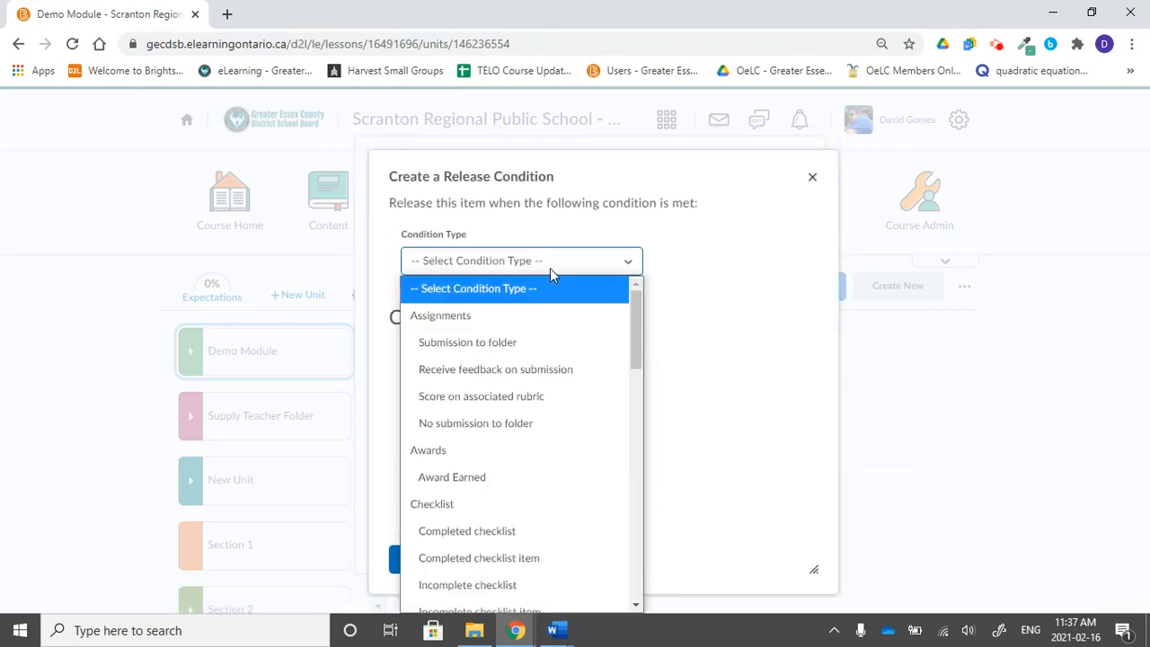
{"action": "left_click", "coordinate": [728, 286]}
{"action": "left_click", "coordinate": [499, 566]}
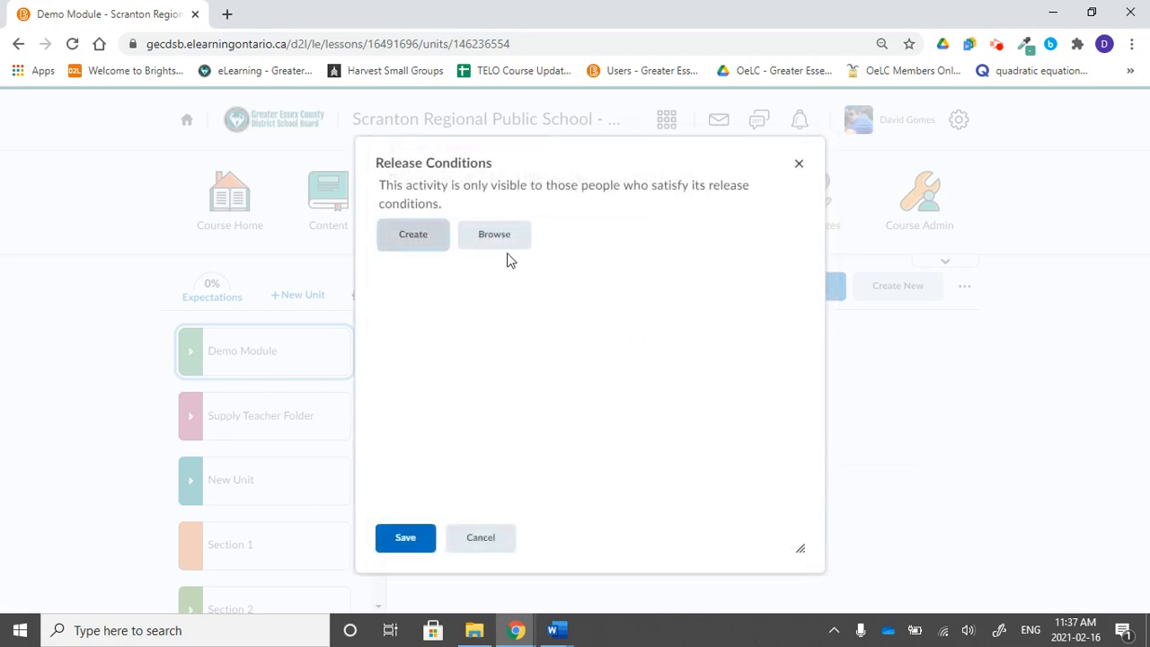
Attach the existing Enrolled in section: Period 1 condition to the Demo Module and save the release conditions.
{"action": "left_click", "coordinate": [496, 239]}
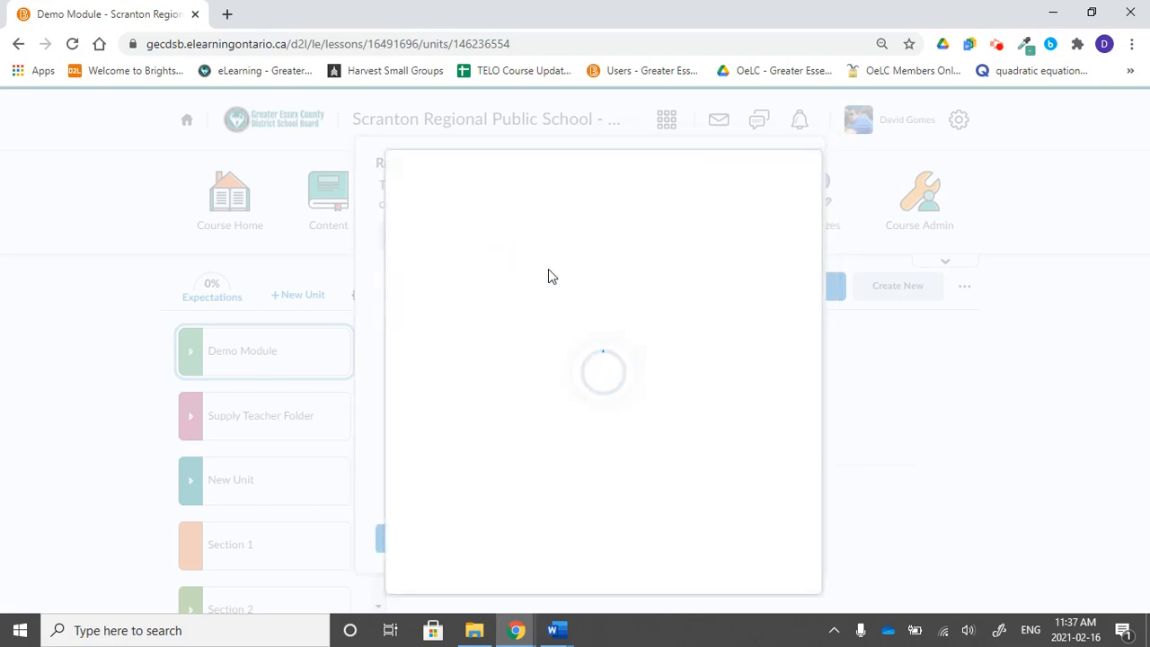
{"action": "scroll", "coordinate": [641, 419], "scroll_direction": "down", "scroll_amount": 3}
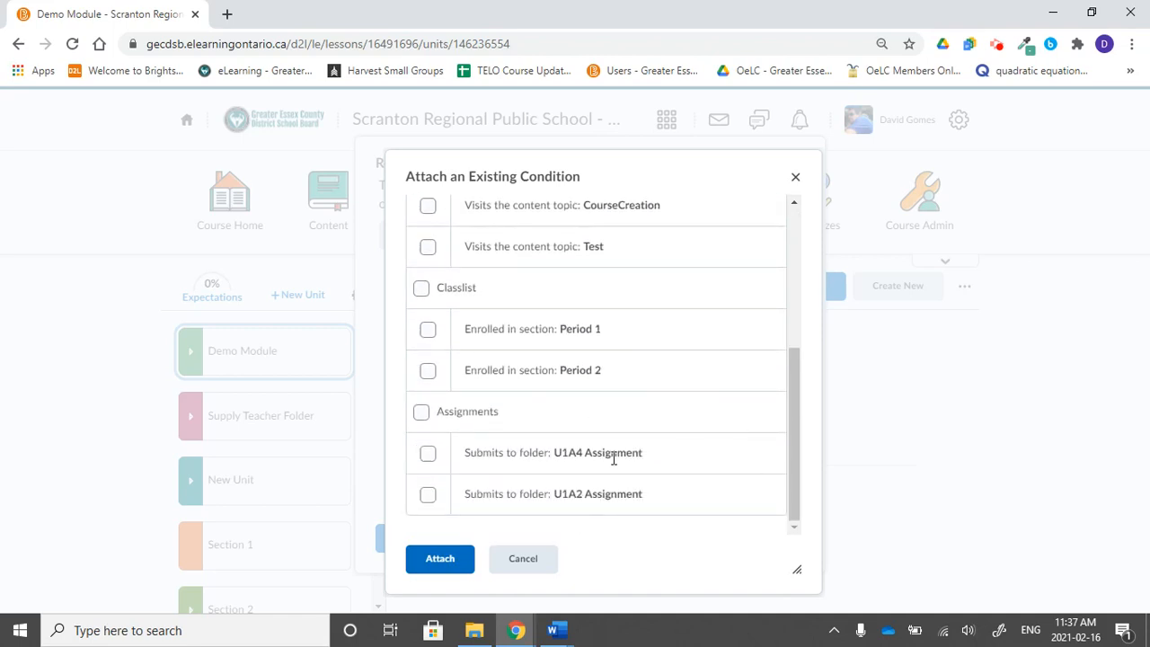
{"action": "left_click", "coordinate": [428, 331]}
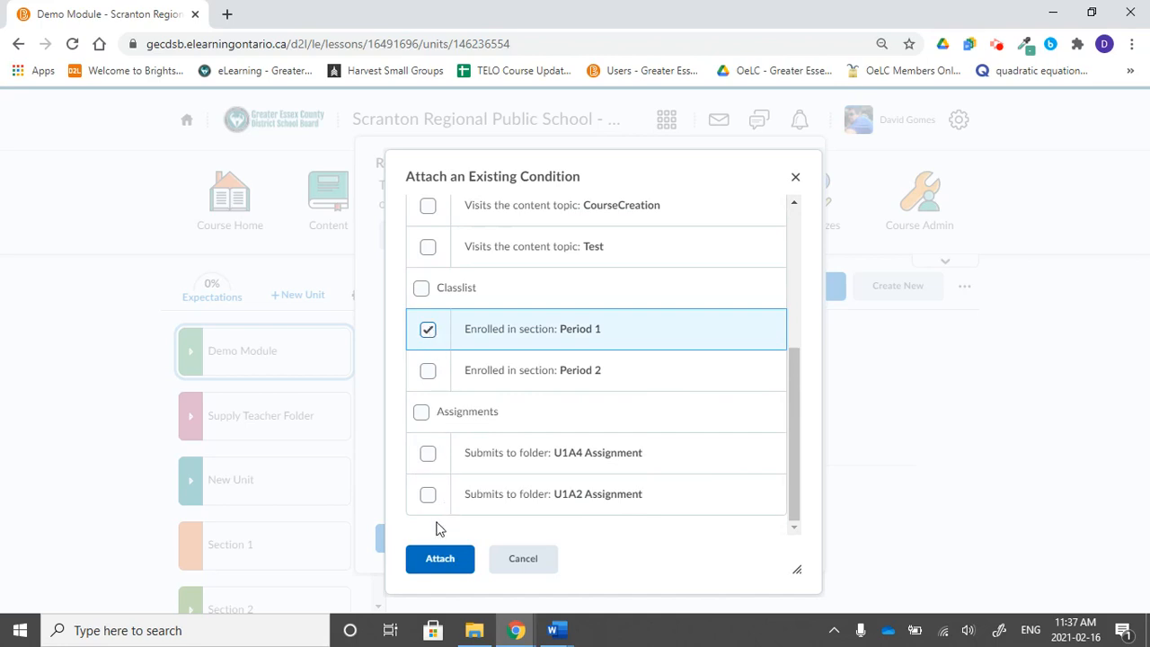
{"action": "left_click", "coordinate": [429, 562]}
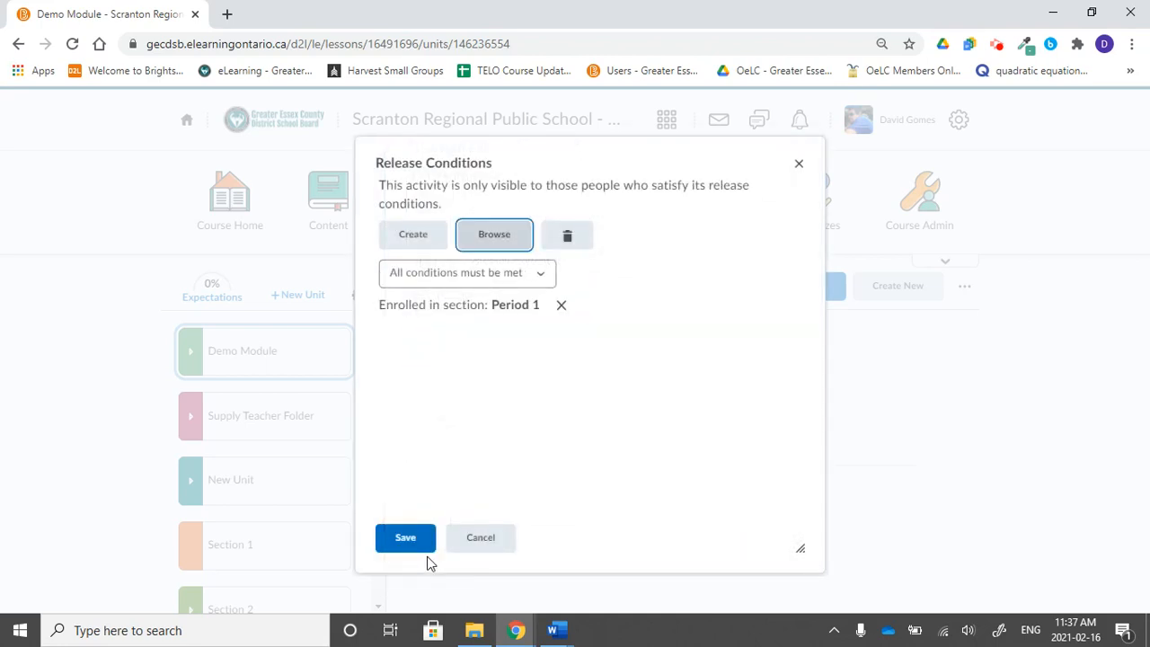
{"action": "left_click", "coordinate": [400, 550]}
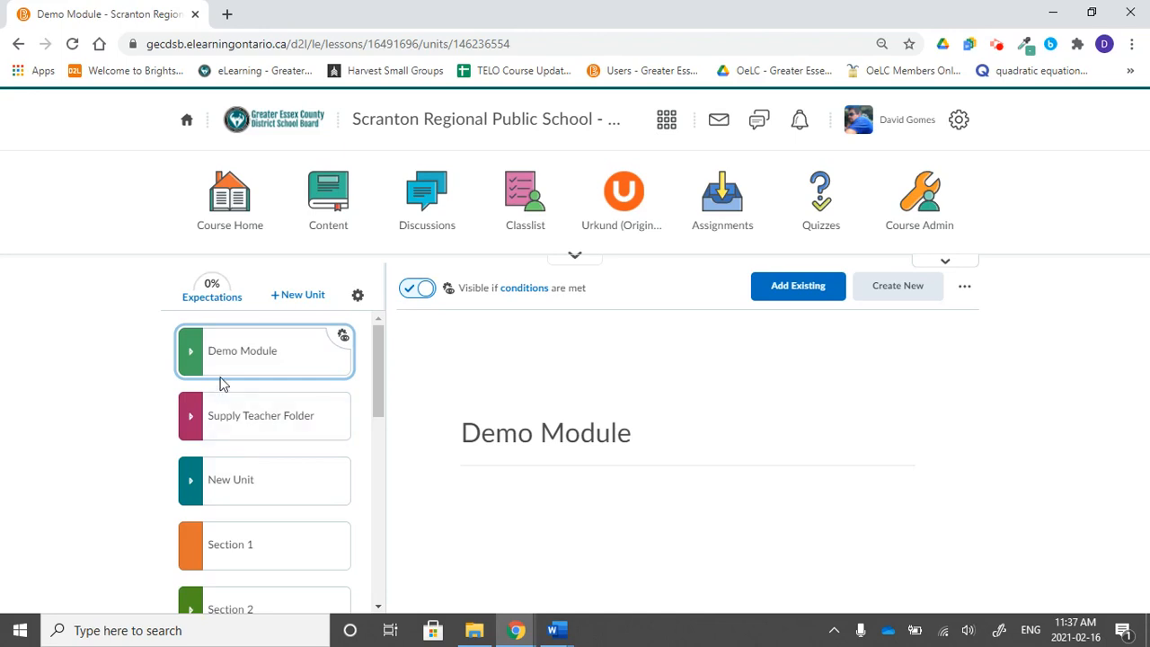
Open the TELT topic inside the New Unit and view its options menu.
{"action": "left_click_drag", "start_coordinate": [221, 377], "coordinate": [216, 415]}
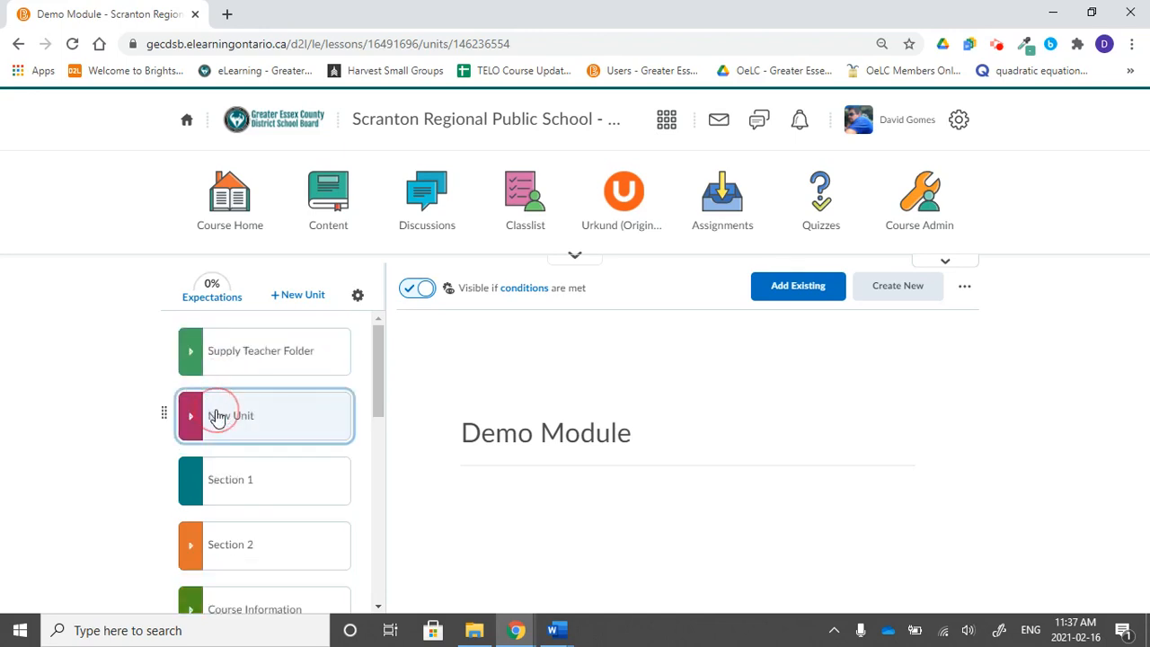
{"action": "left_click", "coordinate": [216, 414]}
{"action": "scroll", "coordinate": [277, 447], "scroll_direction": "down", "scroll_amount": 3}
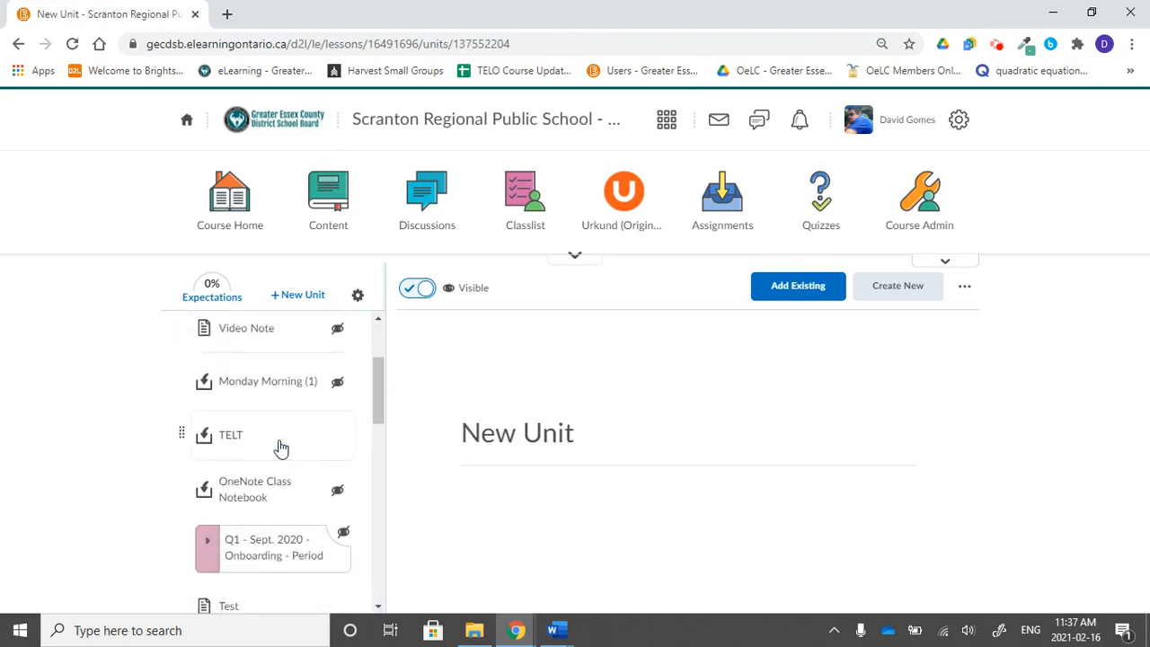
{"action": "left_click", "coordinate": [286, 438]}
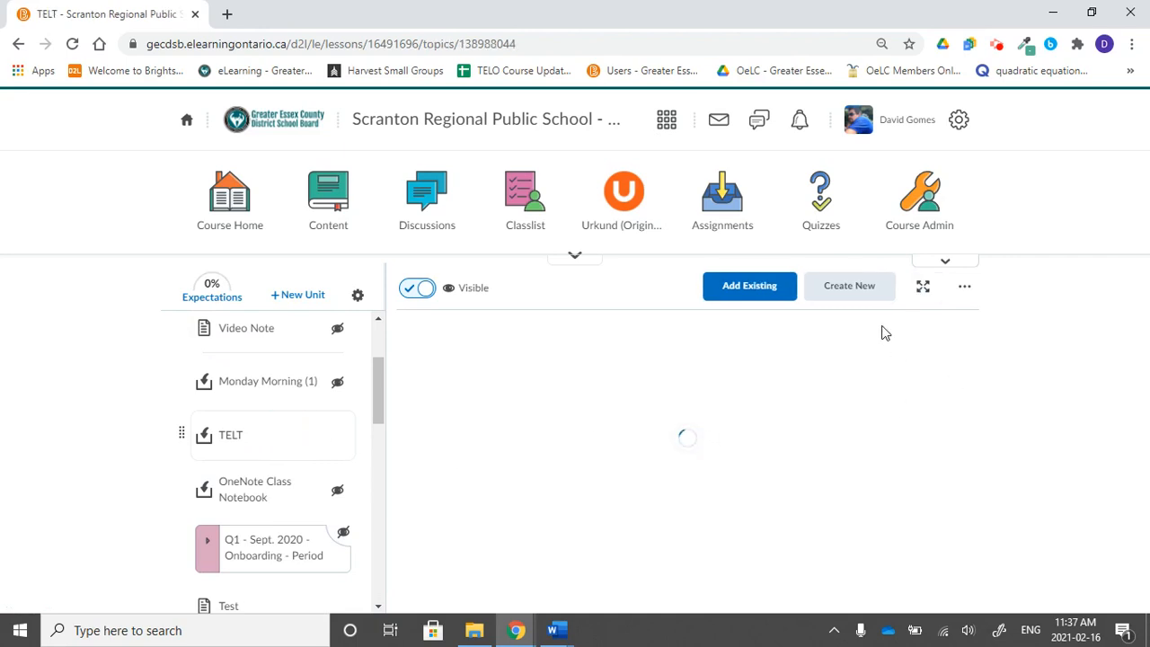
{"action": "left_click", "coordinate": [964, 287]}
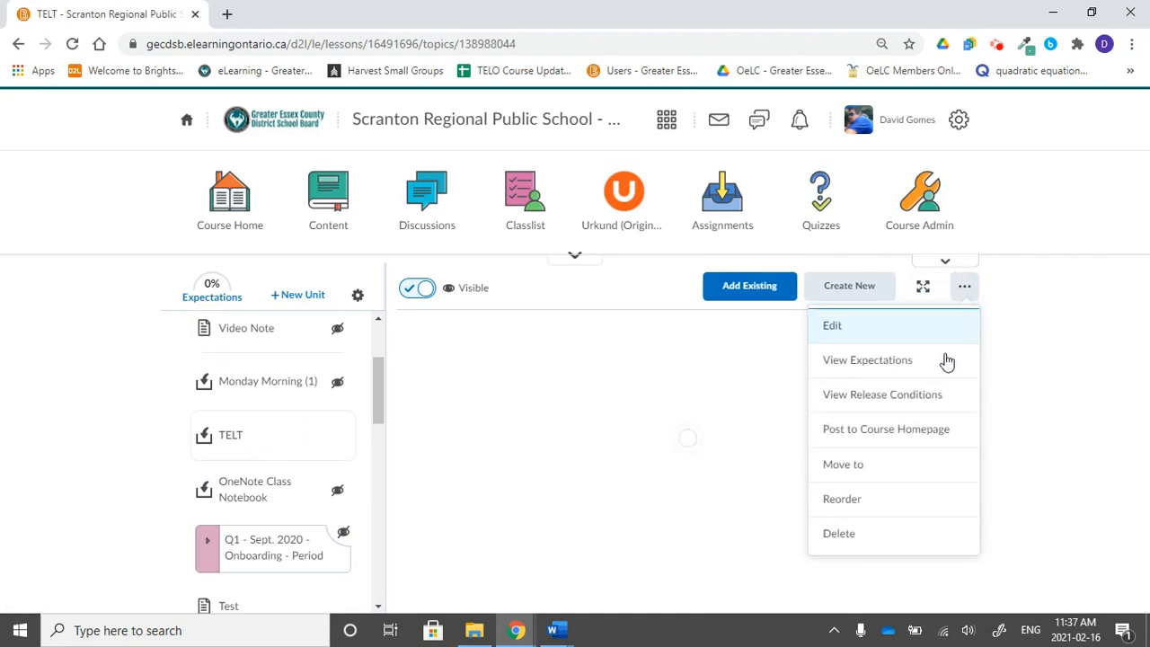
{"action": "left_click", "coordinate": [148, 444]}
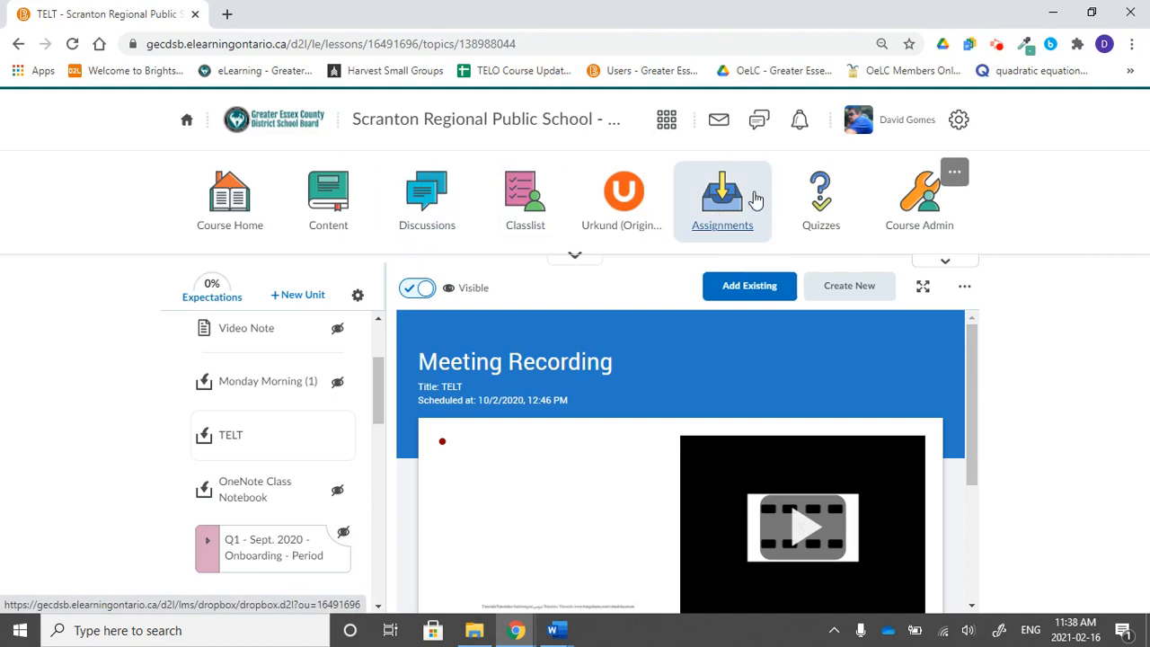
Go to Discussions and open the Lesson 1 topic for editing on its Restrictions tab.
{"action": "left_click", "coordinate": [414, 206]}
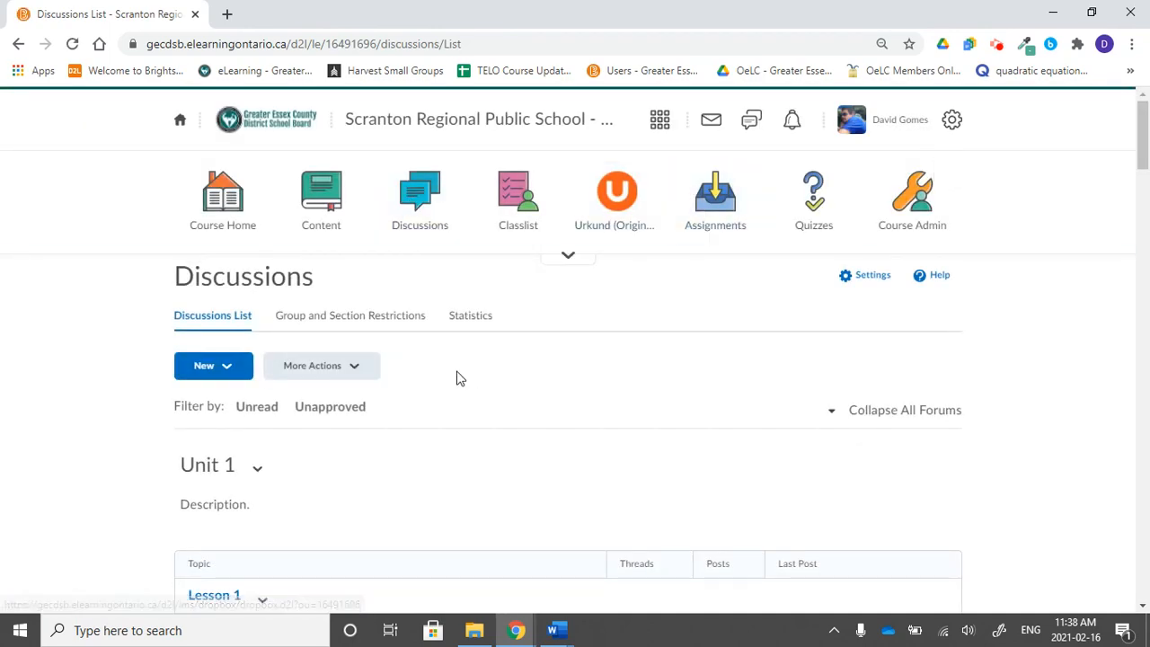
{"action": "scroll", "coordinate": [457, 377], "scroll_direction": "down", "scroll_amount": 2}
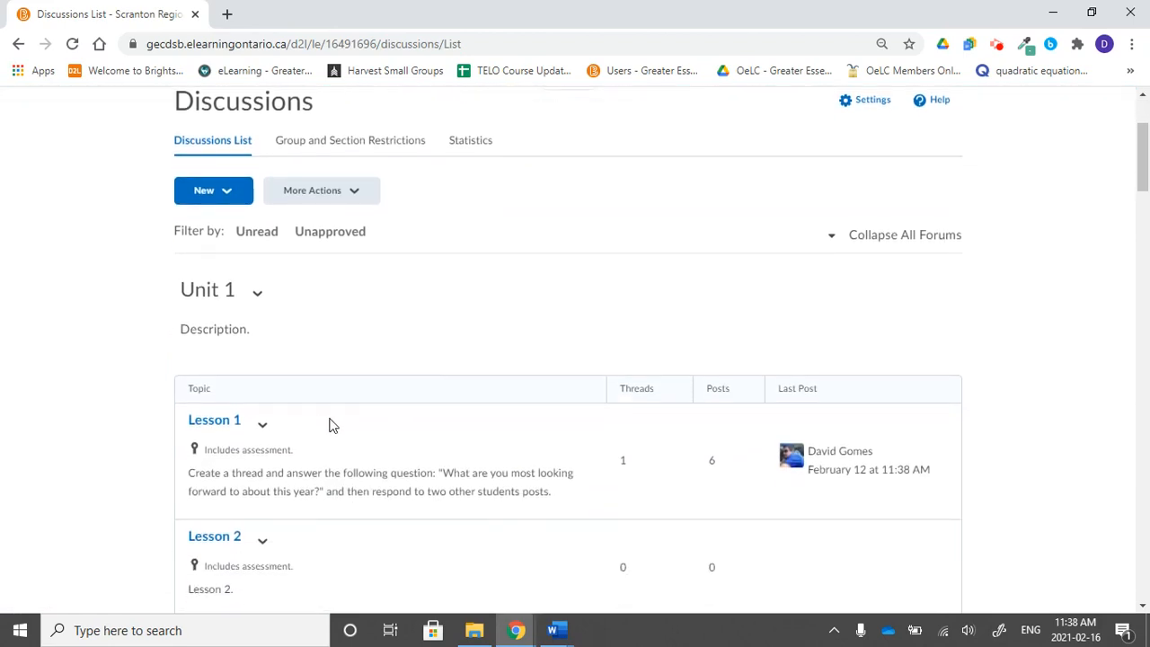
{"action": "left_click", "coordinate": [262, 428]}
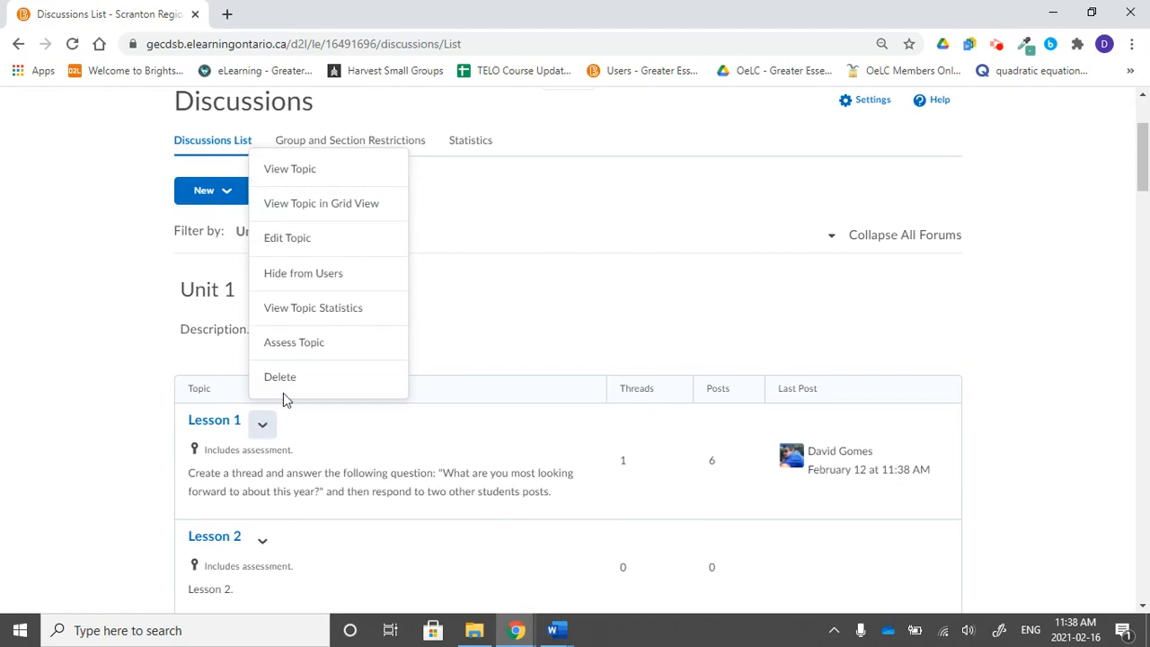
{"action": "left_click", "coordinate": [300, 248]}
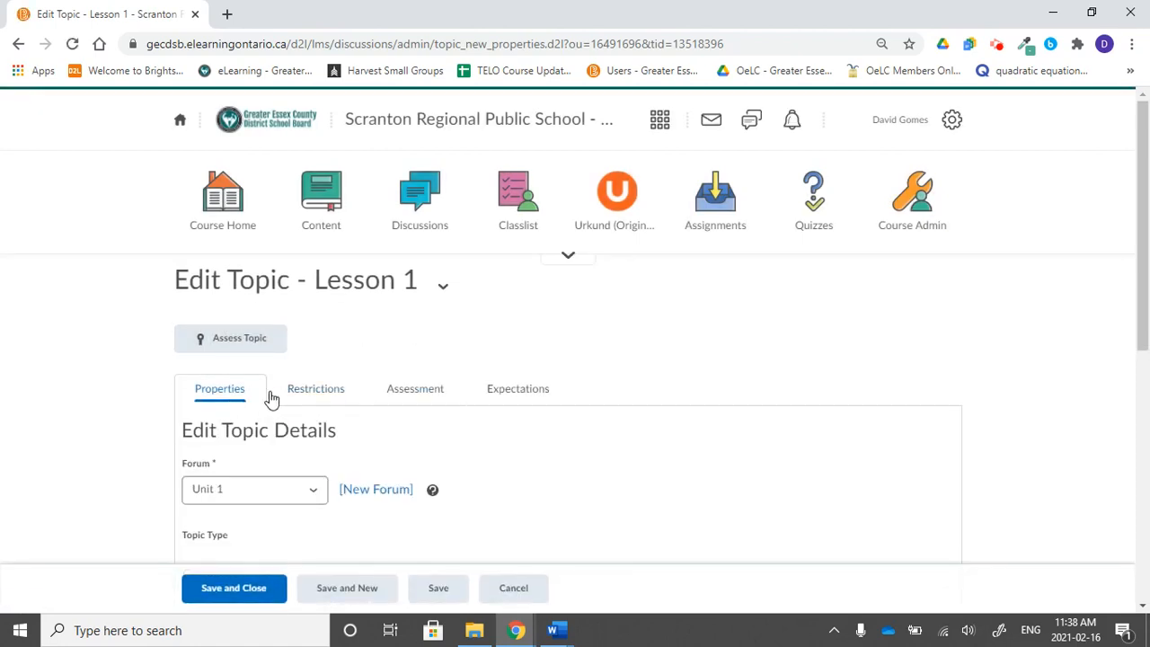
{"action": "left_click", "coordinate": [329, 398]}
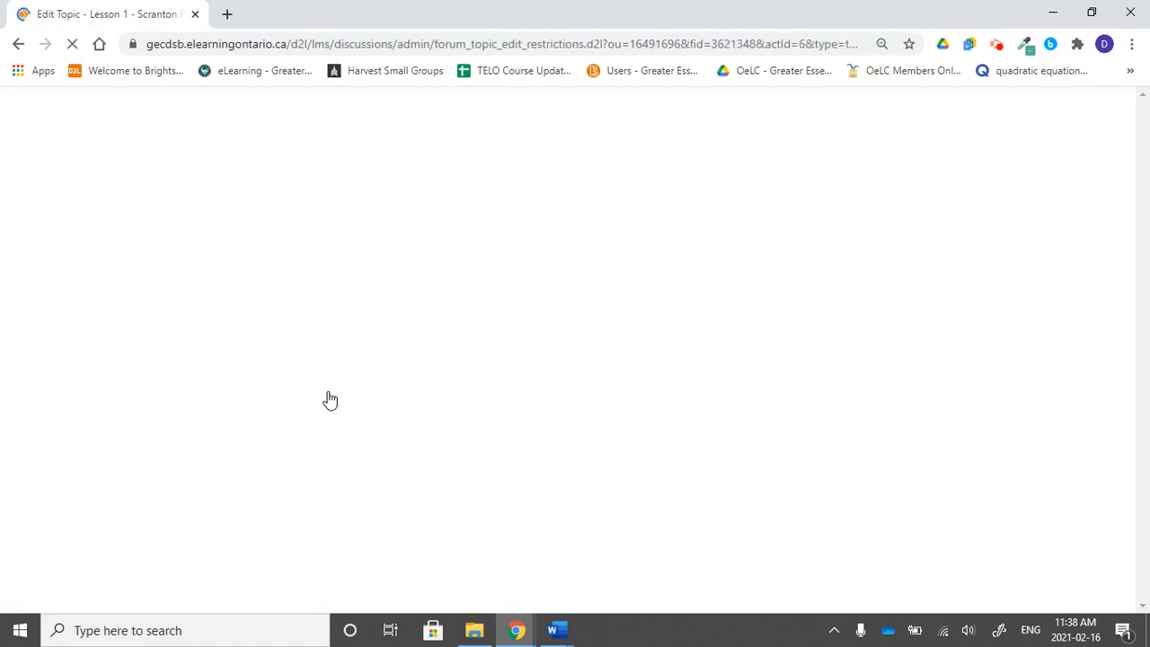
Review the Lesson 1 topic's release conditions section and expand the course navigation bar.
{"action": "scroll", "coordinate": [329, 398], "scroll_direction": "down", "scroll_amount": 2}
{"action": "scroll", "coordinate": [329, 398], "scroll_direction": "down", "scroll_amount": 5}
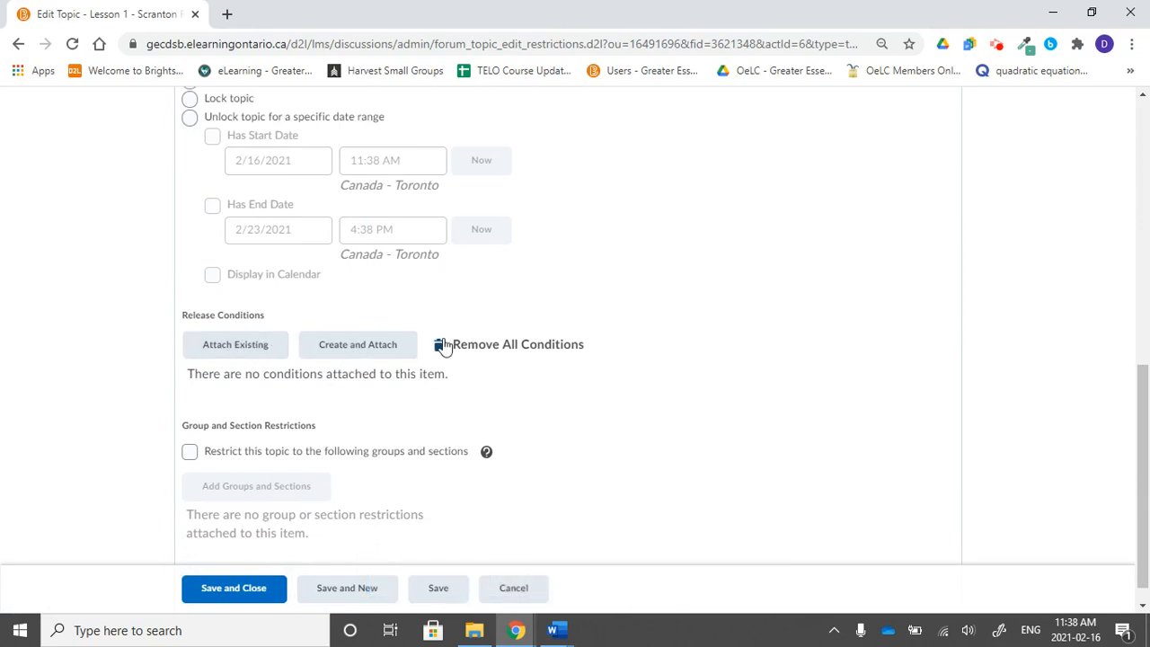
{"action": "scroll", "coordinate": [442, 346], "scroll_direction": "up", "scroll_amount": 5}
{"action": "scroll", "coordinate": [443, 337], "scroll_direction": "up", "scroll_amount": 3}
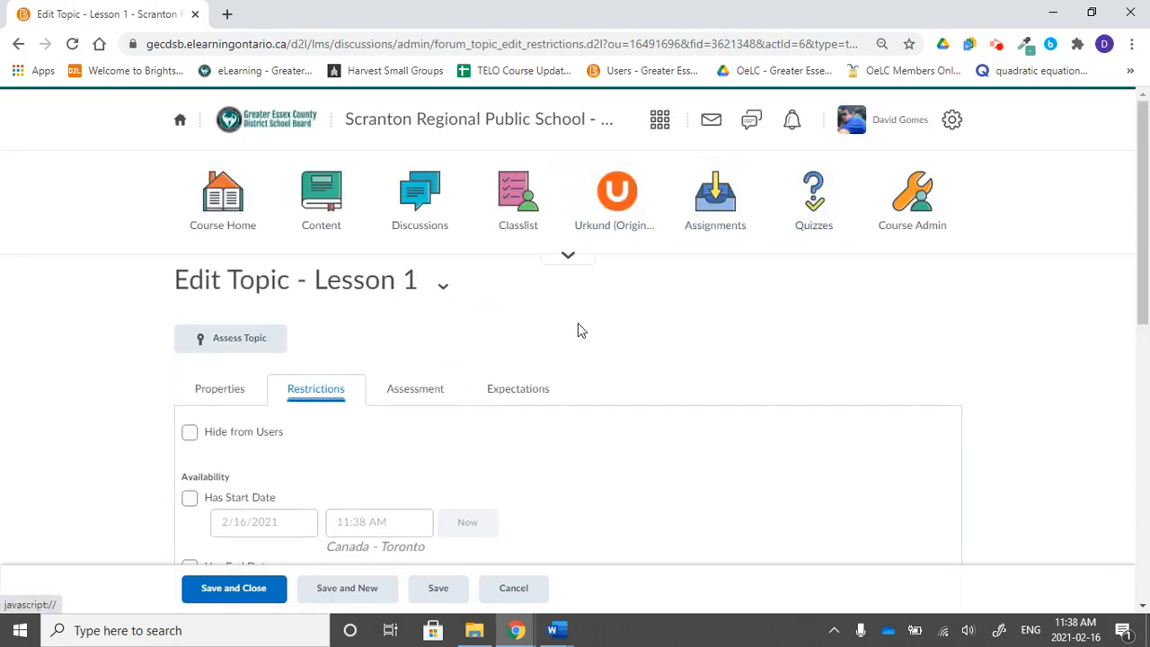
{"action": "left_click", "coordinate": [569, 256]}
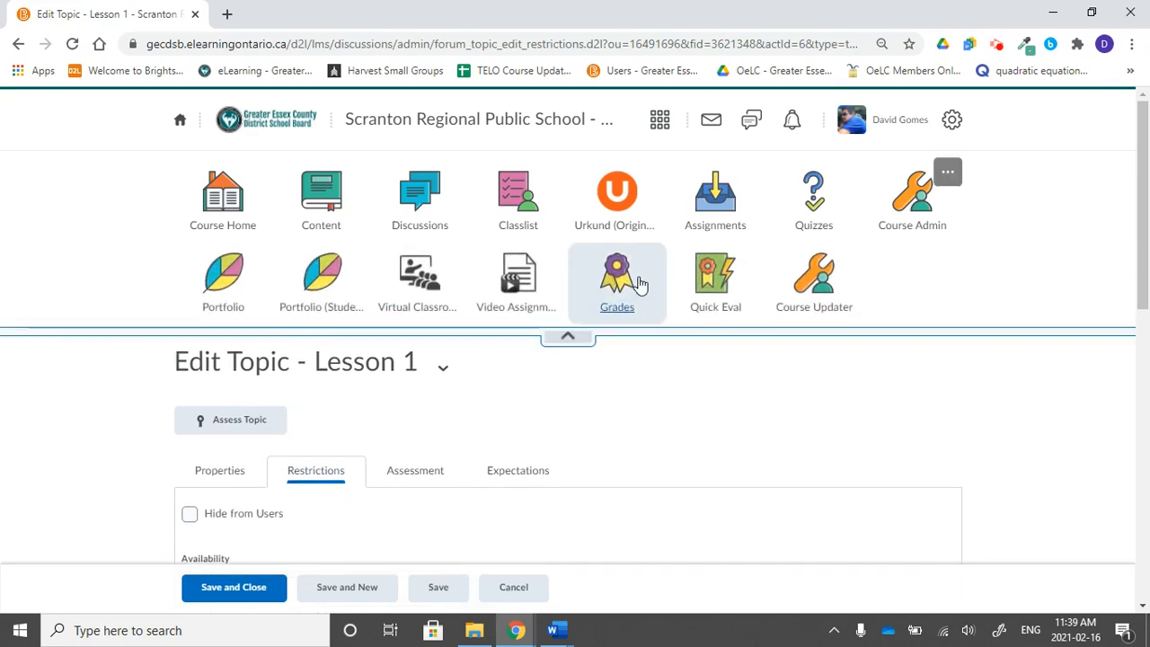